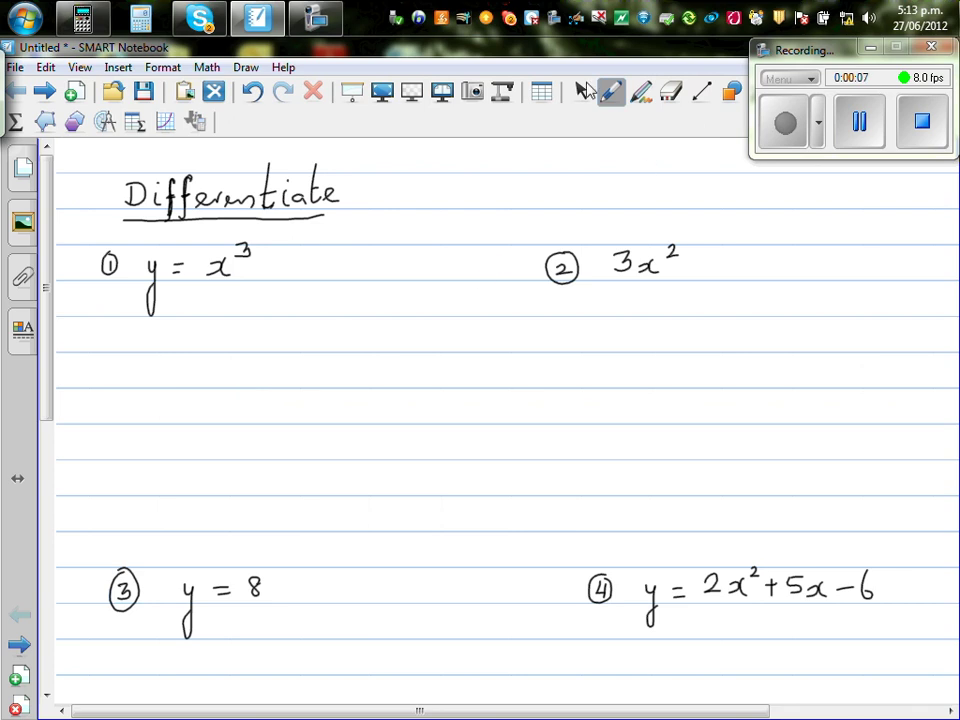
Select the pen tool to handwrite on the four-question Differentiate worksheet.
left_click(607, 93)
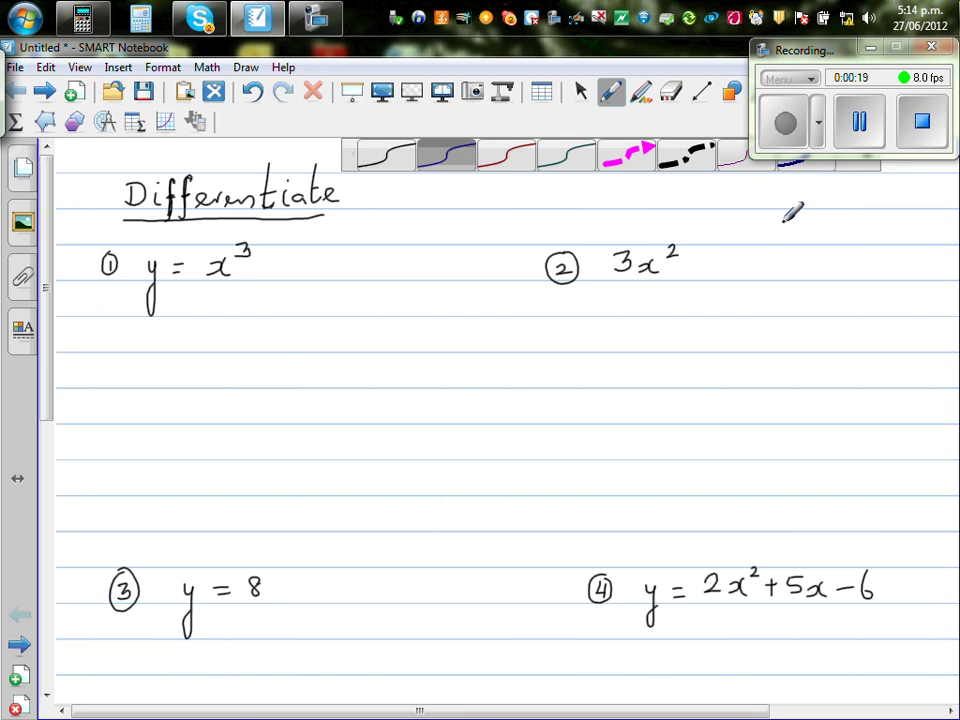
Handwrite 'If y = axⁿ, dy/dx = anxⁿ⁻¹' in blue beside question 2 and box it.
mouse_move(784, 219)
left_mouse_down()
mouse_move(797, 262)
mouse_move(802, 232)
mouse_move(831, 233)
mouse_move(828, 274)
left_mouse_up()
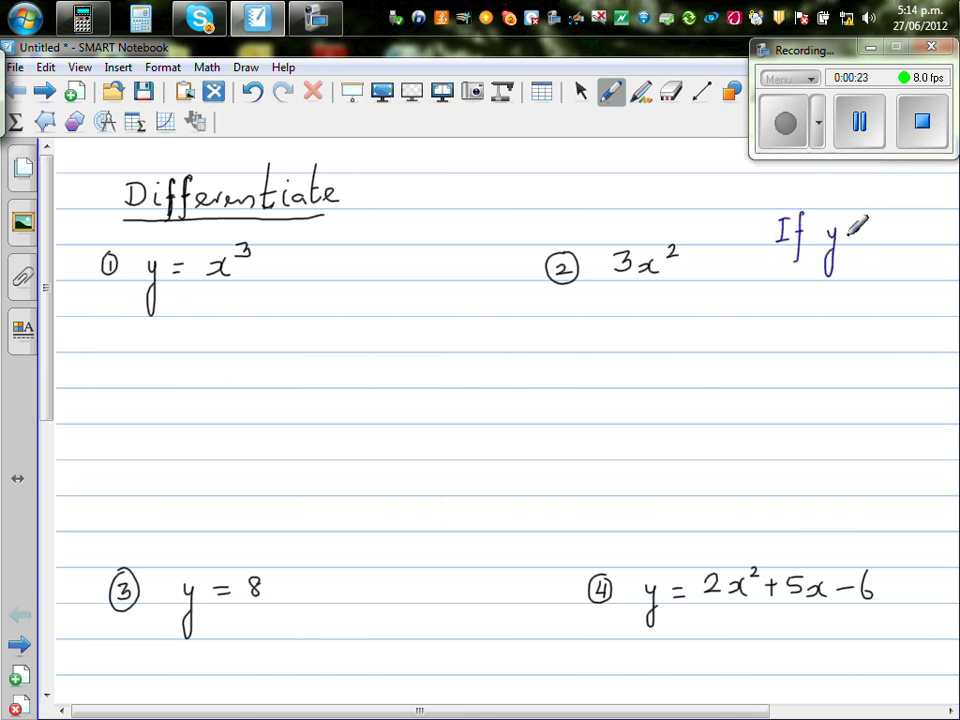
left_click_drag(848, 231, 864, 230)
mouse_move(849, 239)
left_mouse_down()
mouse_move(902, 234)
mouse_move(912, 218)
mouse_move(913, 238)
mouse_move(928, 212)
left_mouse_up()
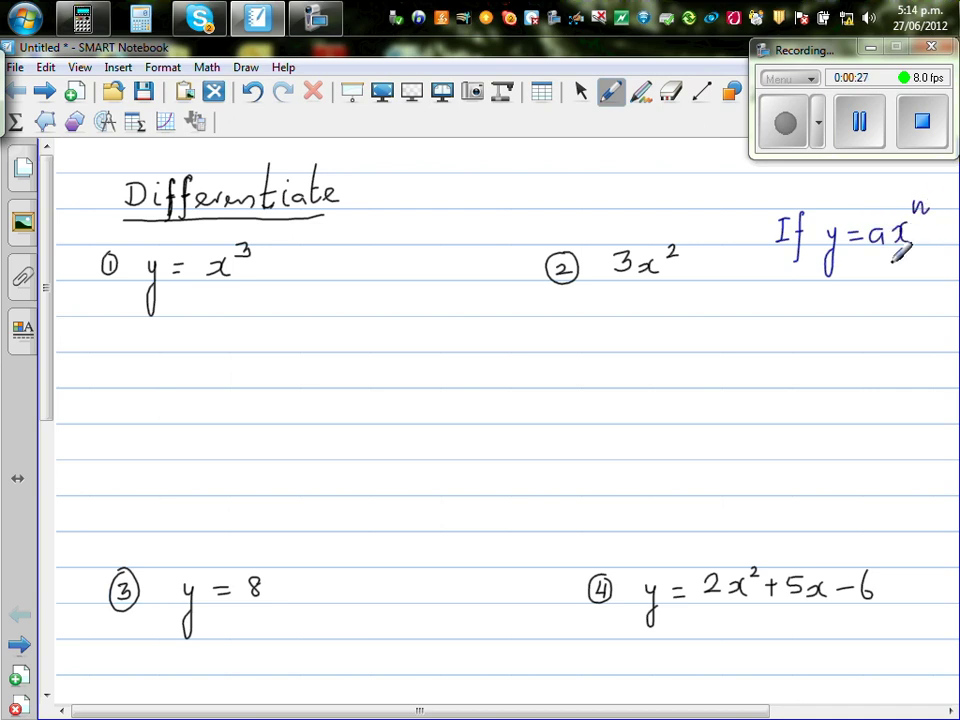
mouse_move(812, 302)
left_mouse_down()
mouse_move(826, 298)
mouse_move(818, 330)
mouse_move(836, 318)
mouse_move(820, 336)
mouse_move(834, 352)
left_mouse_up()
mouse_move(850, 306)
left_mouse_down()
mouse_move(884, 299)
mouse_move(877, 311)
mouse_move(889, 296)
mouse_move(894, 311)
mouse_move(898, 296)
mouse_move(897, 311)
mouse_move(913, 298)
mouse_move(917, 309)
mouse_move(925, 290)
mouse_move(928, 311)
mouse_move(940, 279)
left_mouse_up()
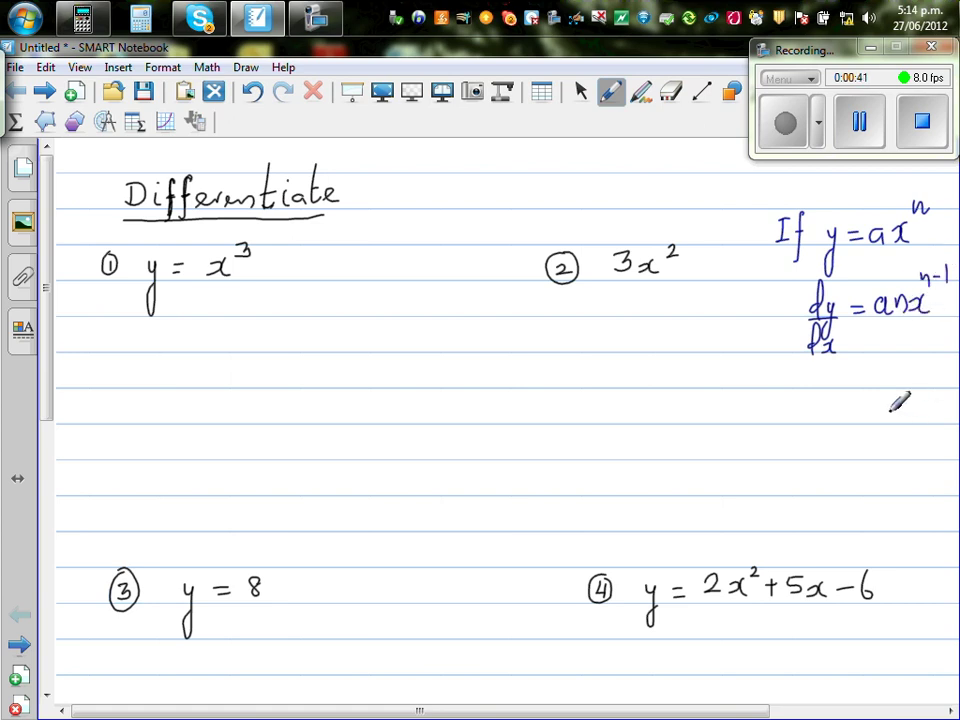
mouse_move(767, 193)
left_mouse_down()
mouse_move(762, 354)
mouse_move(771, 367)
mouse_move(943, 367)
mouse_move(955, 186)
mouse_move(860, 175)
mouse_move(776, 183)
left_mouse_up()
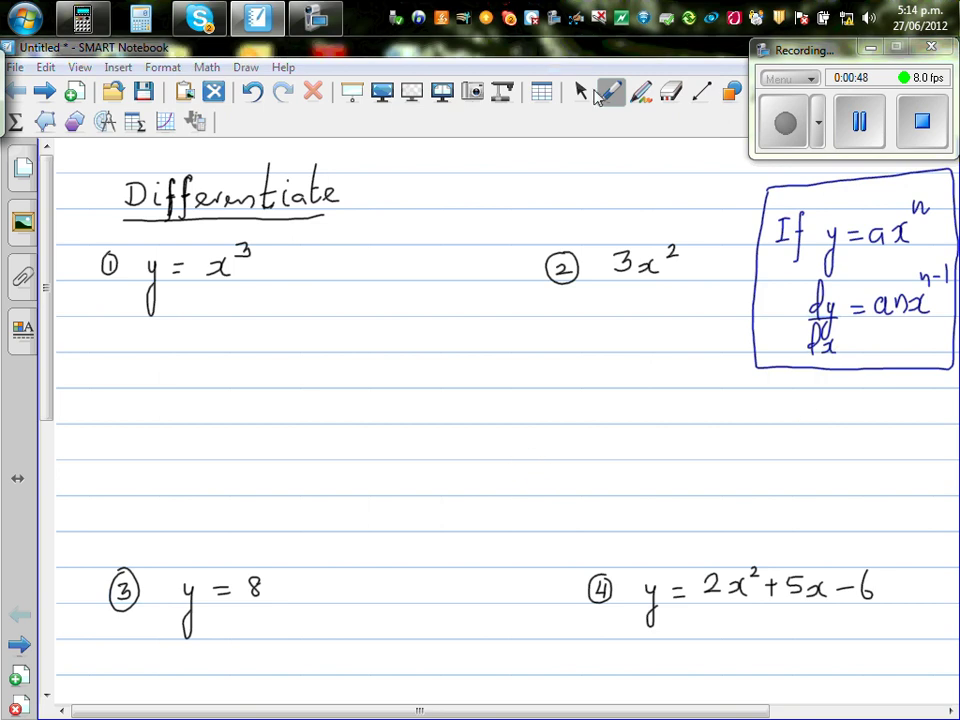
Switch to the red pen, write dy/dx = y' = 3x² under y = x³, and box it.
left_click(604, 95)
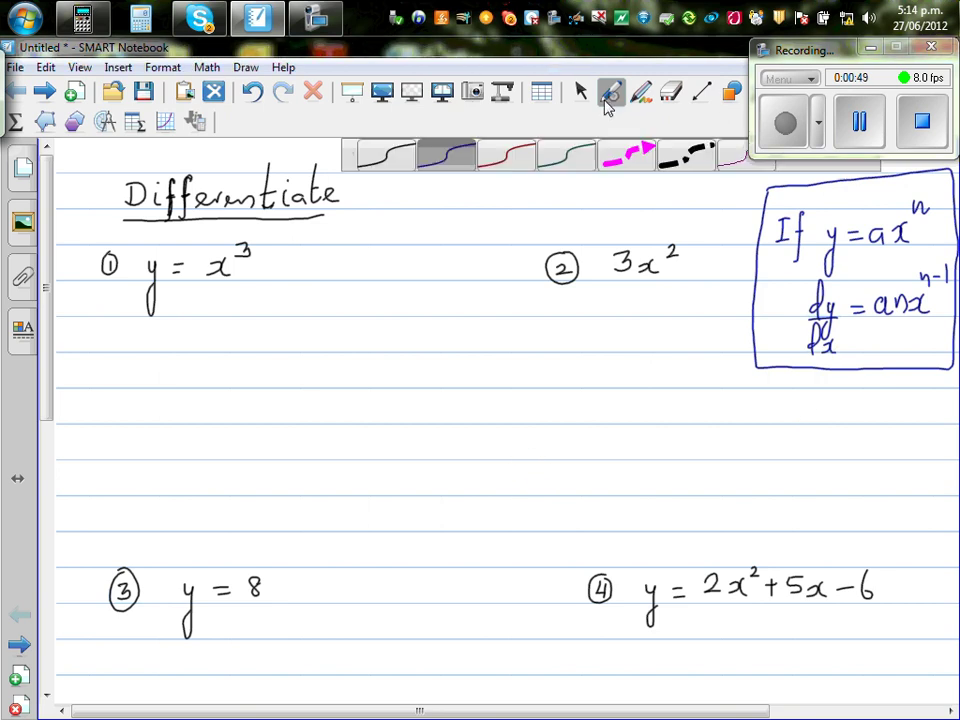
left_click(495, 163)
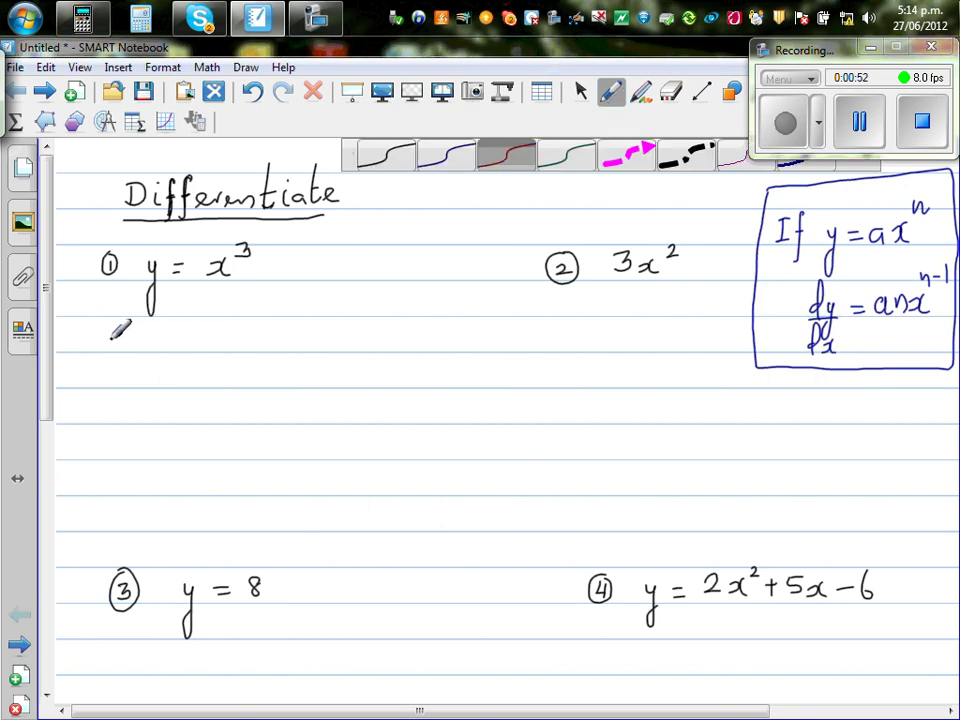
mouse_move(120, 334)
left_mouse_down()
mouse_move(147, 348)
mouse_move(130, 382)
left_mouse_up()
left_click_drag(163, 336, 192, 350)
mouse_move(197, 335)
left_mouse_down()
mouse_move(187, 381)
mouse_move(203, 331)
mouse_move(240, 333)
mouse_move(240, 343)
left_mouse_up()
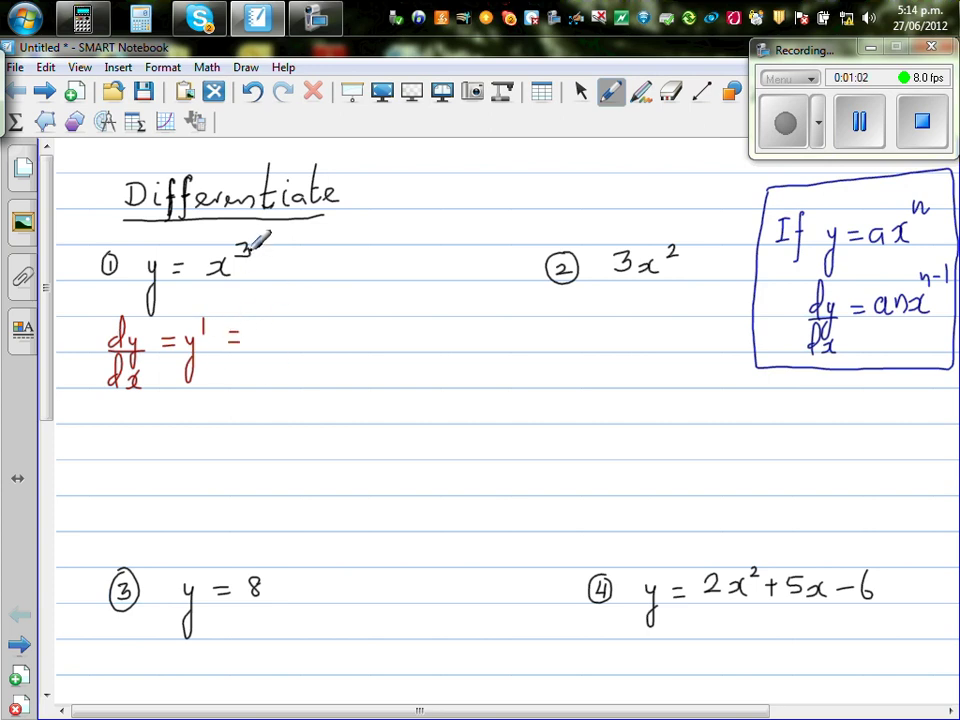
mouse_move(264, 325)
left_mouse_down()
mouse_move(277, 324)
mouse_move(263, 346)
mouse_move(294, 337)
mouse_move(306, 346)
mouse_move(329, 329)
left_mouse_up()
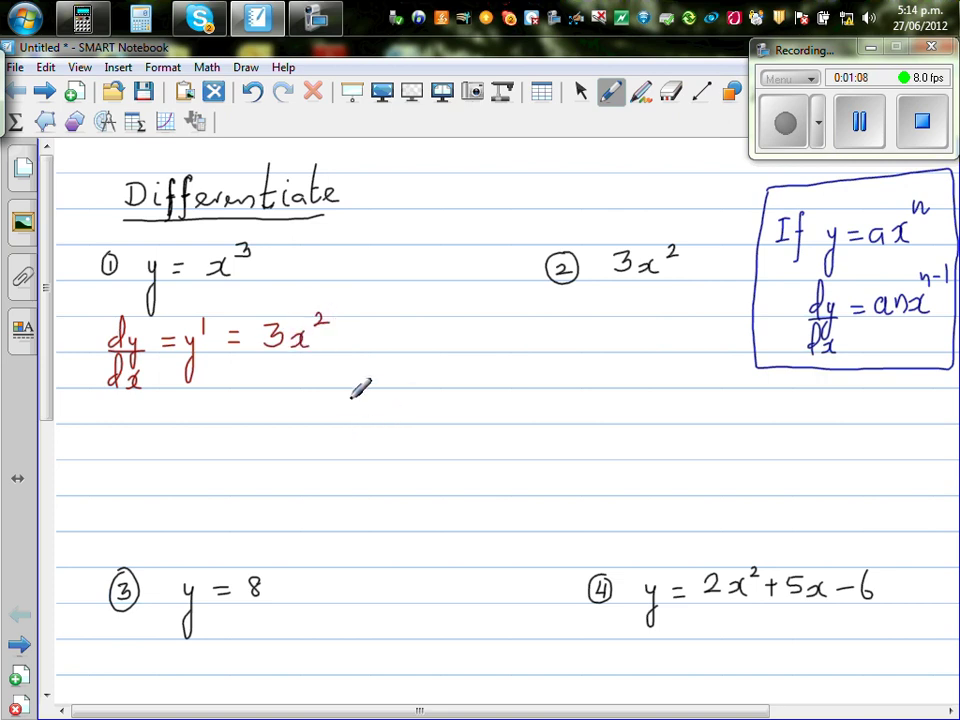
mouse_move(96, 305)
left_mouse_down()
mouse_move(95, 396)
mouse_move(331, 386)
mouse_move(345, 372)
mouse_move(346, 282)
mouse_move(98, 300)
left_mouse_up()
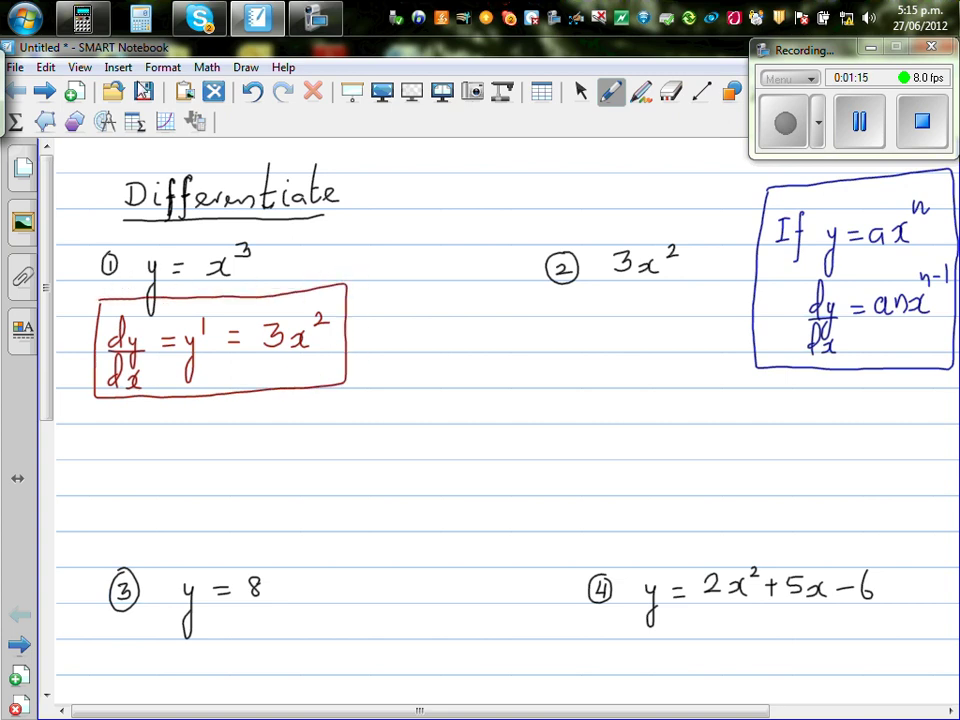
In the calculator emulator, delete the old Y1 and enter Y1 = X^3.
left_click(103, 30)
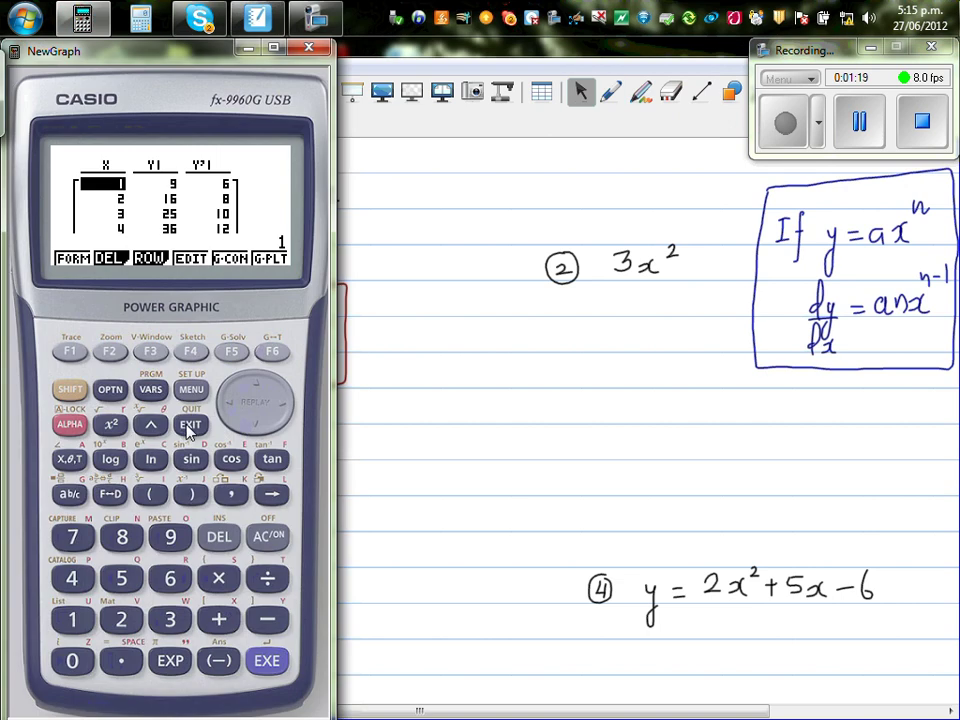
left_click(189, 428)
left_click(257, 385)
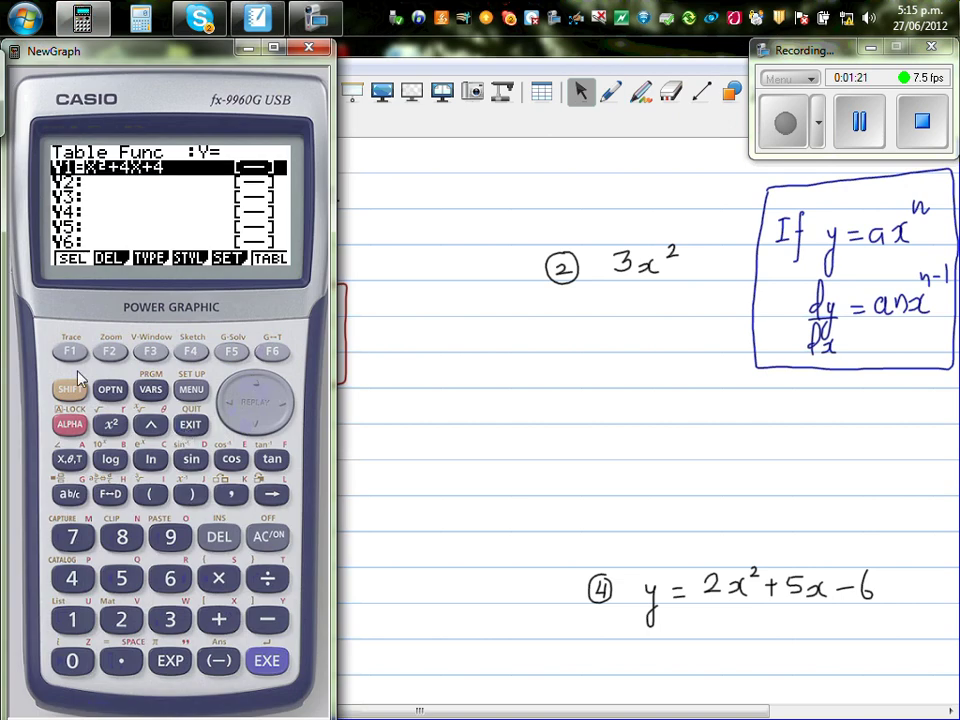
left_click(108, 353)
left_click(70, 351)
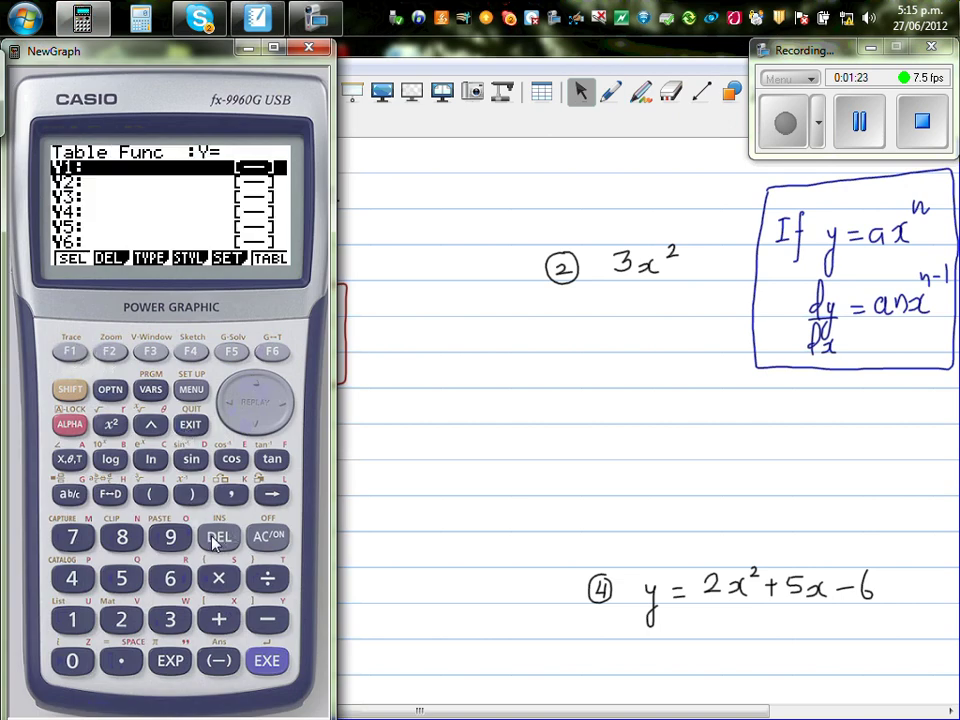
left_click(68, 461)
left_click(150, 424)
left_click(171, 620)
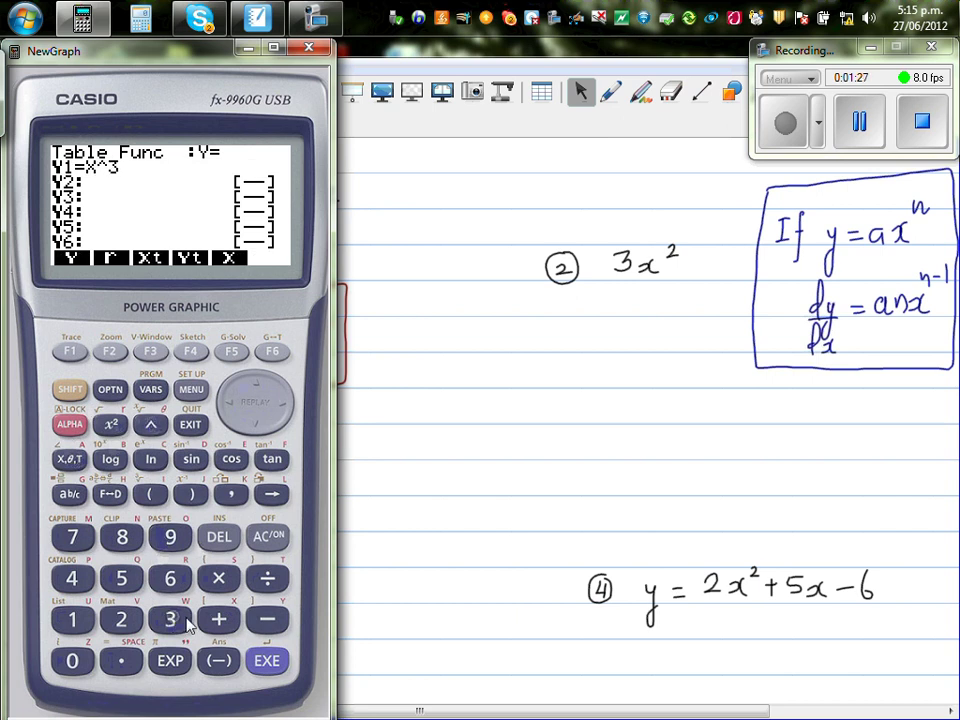
left_click(266, 659)
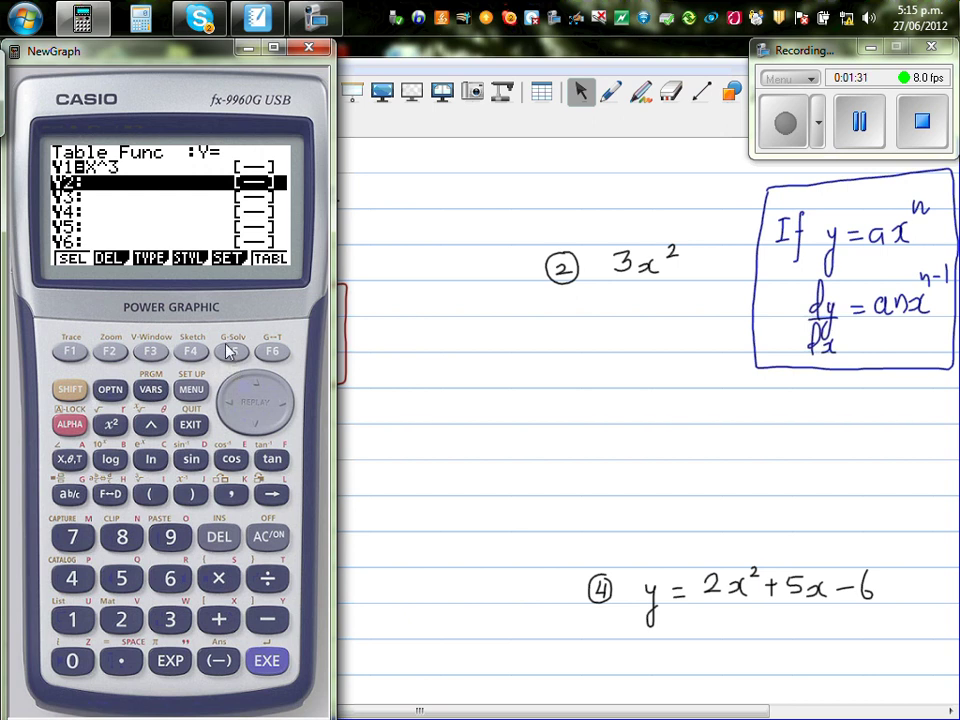
Set the table range to start at -5 and end at 5.
key("F5")
left_click(270, 620)
left_click(121, 578)
left_click(266, 659)
left_click(118, 583)
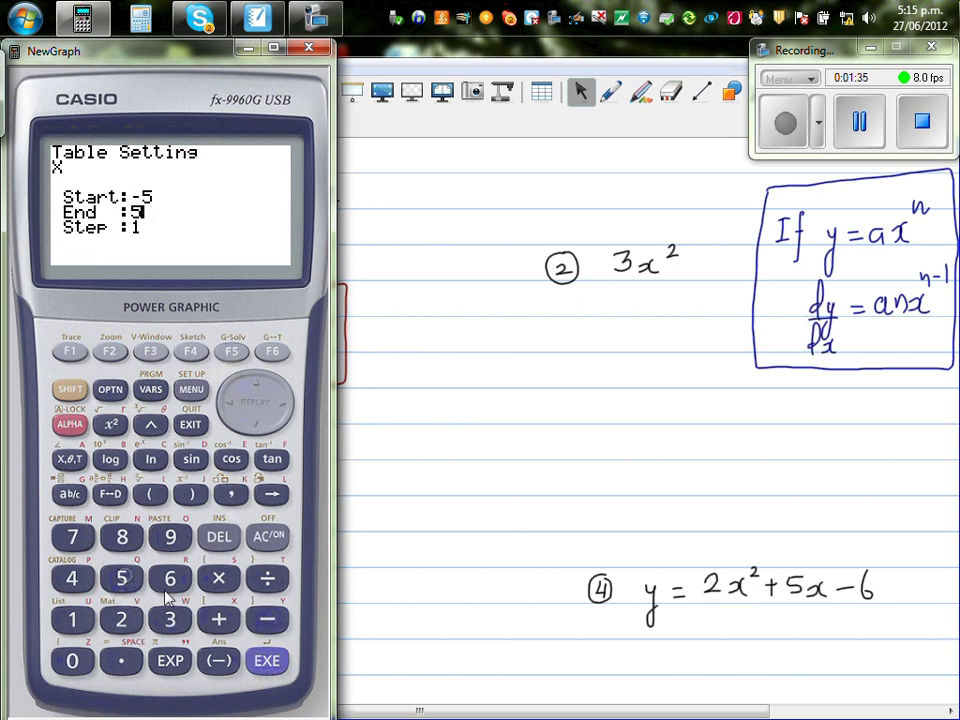
left_click(266, 660)
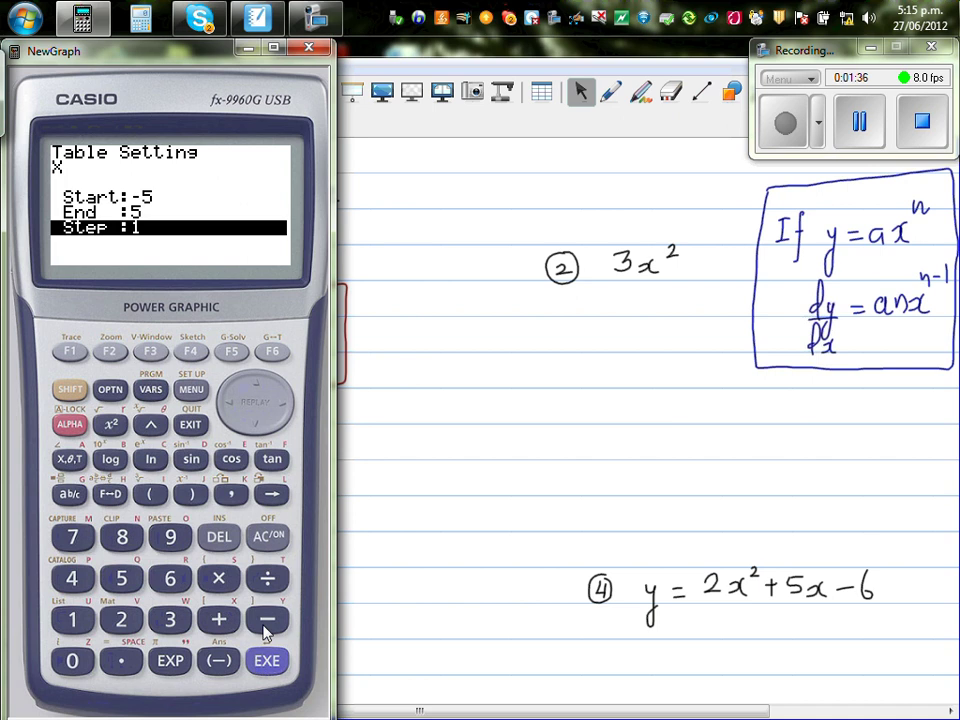
left_click(72, 392)
left_click(192, 390)
left_click(193, 427)
Confirm Derivative is On in the setup and display the X, Y1 and derivative table.
left_click(71, 392)
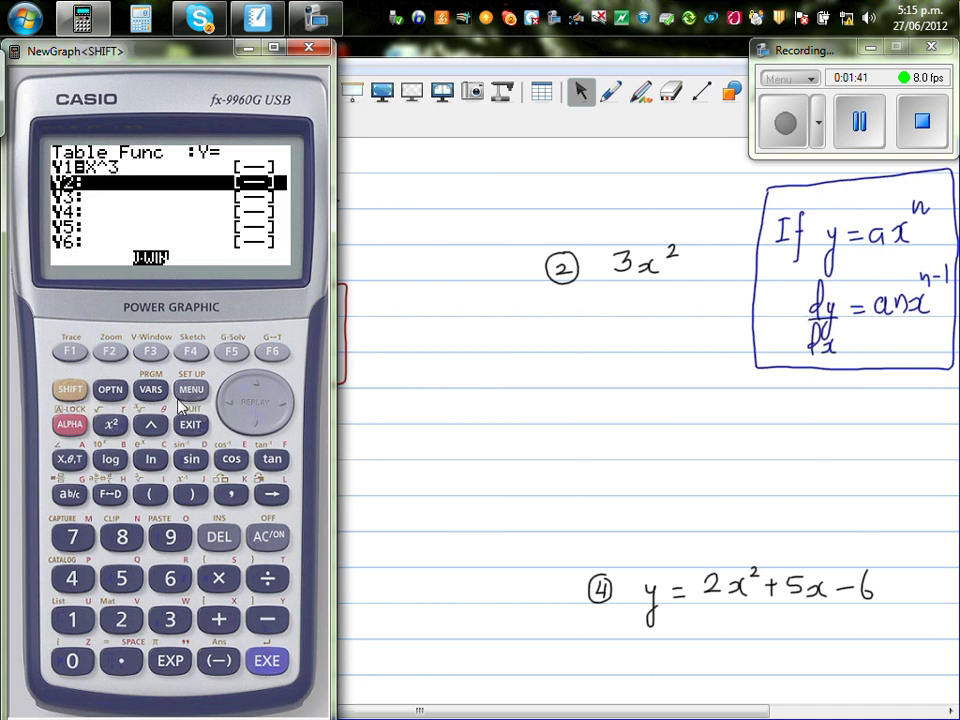
left_click(192, 392)
left_click(258, 432)
left_click(258, 432)
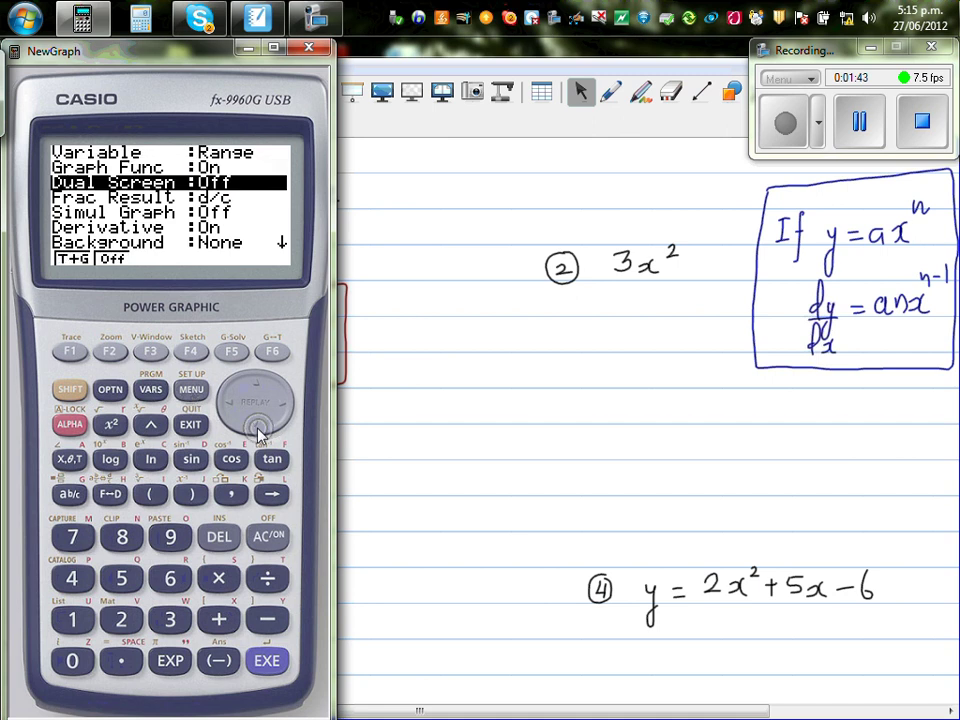
left_click(258, 432)
left_click(258, 432)
left_click(258, 432)
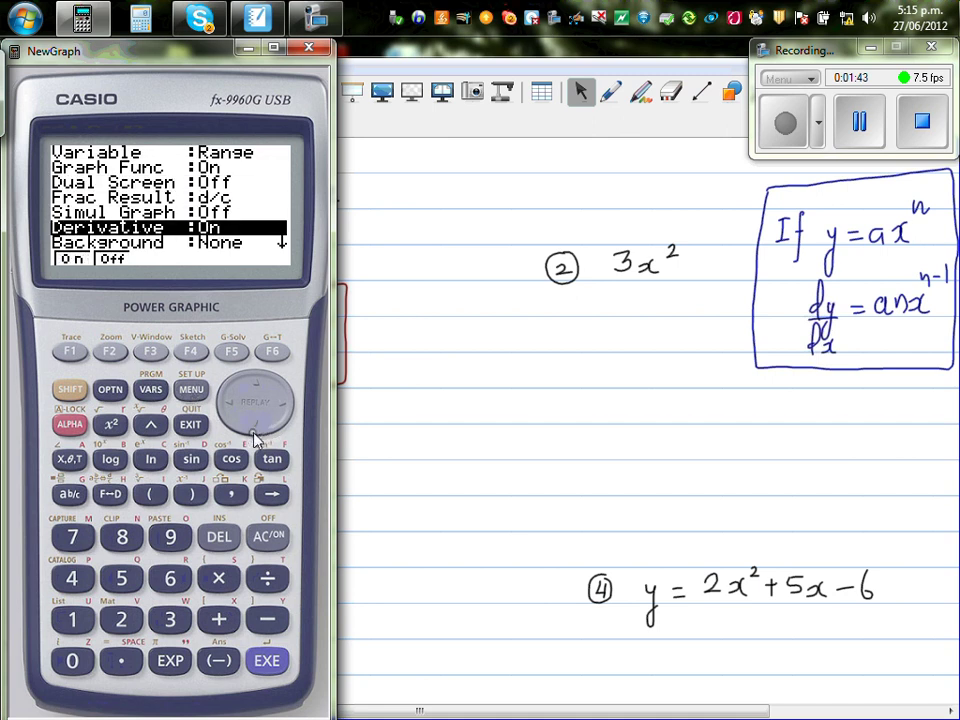
left_click(190, 425)
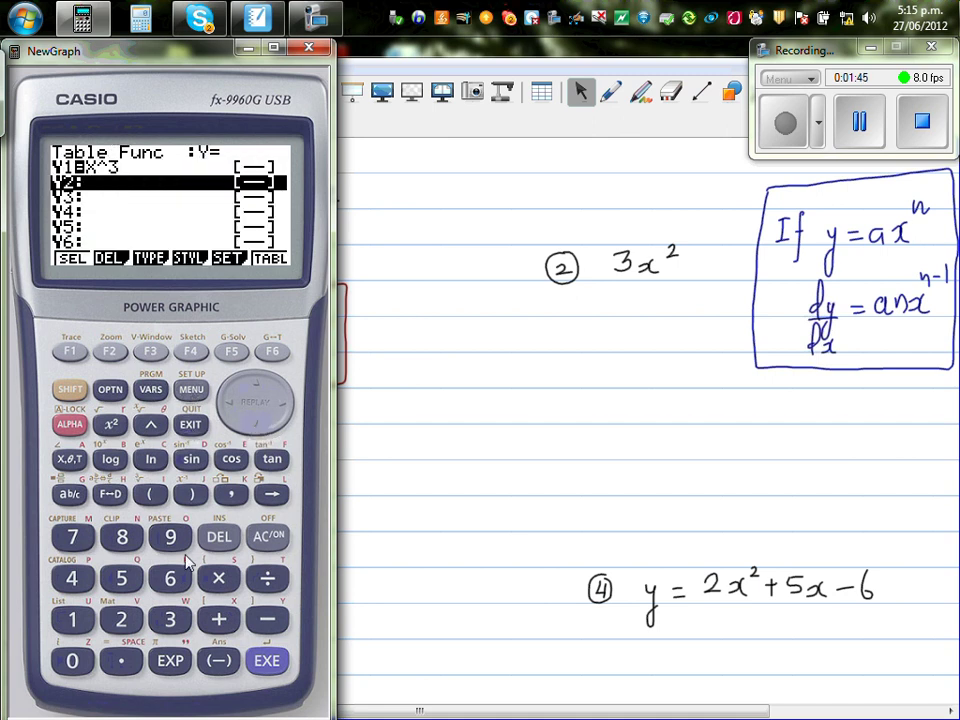
left_click(271, 354)
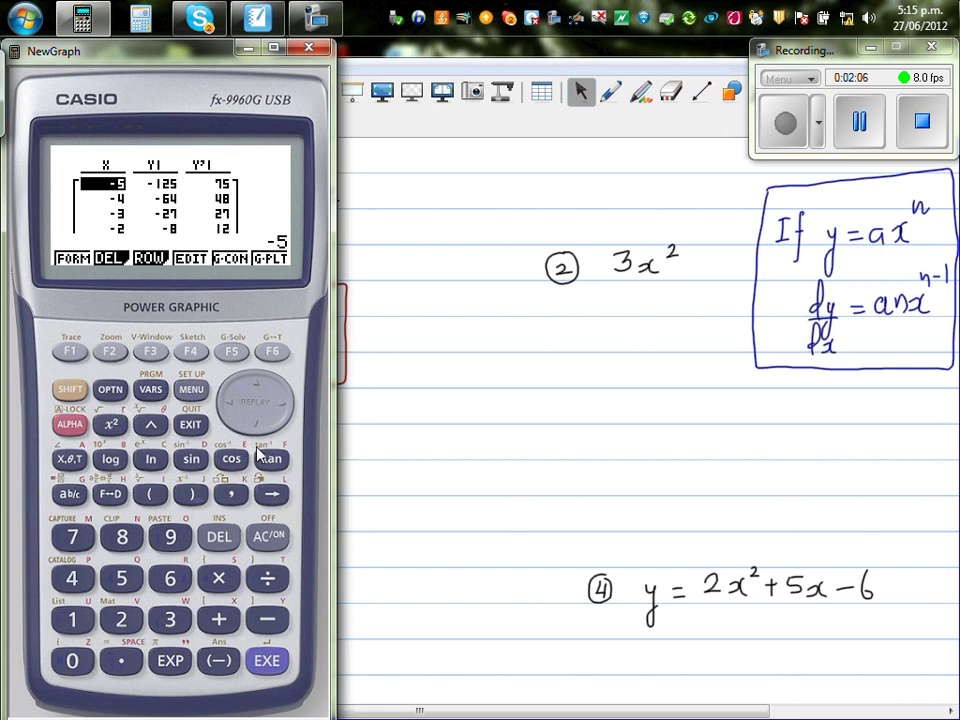
Go from the x³ table to the STAT mode's empty List 1–4 editor.
left_click(191, 389)
key("2")
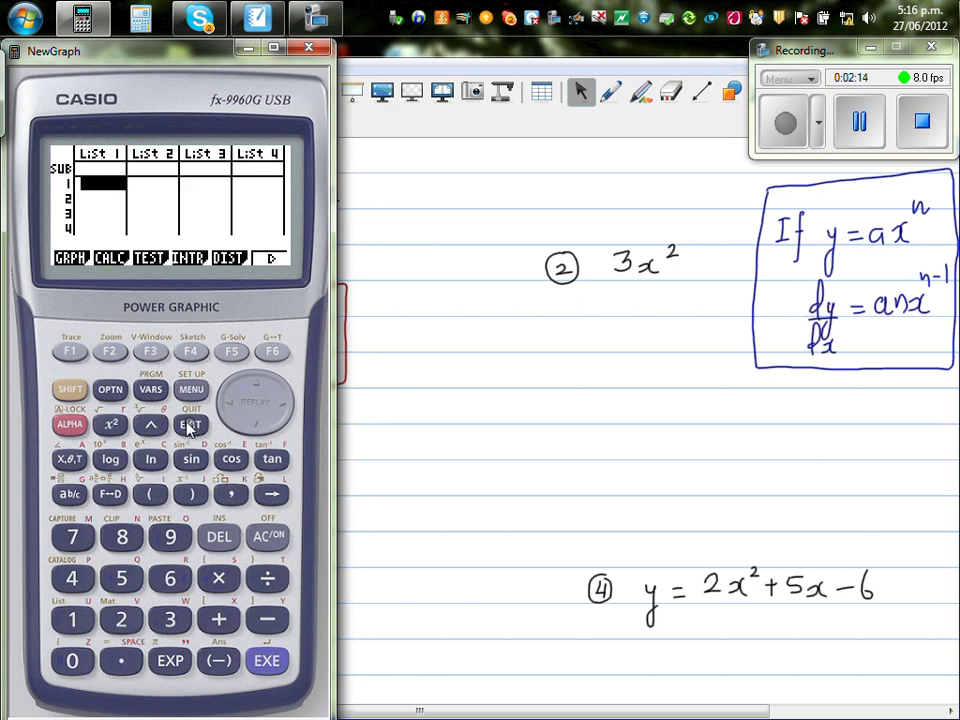
Switch to TABLE mode and display the X, Y1 and Y'1 table starting at X = −5.
left_click(191, 389)
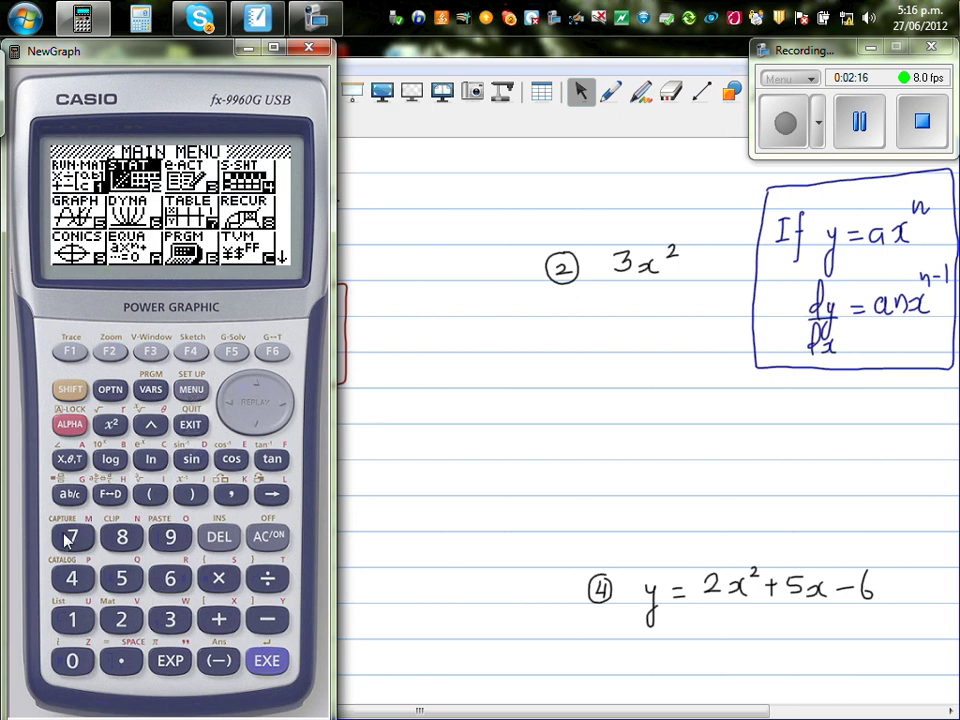
left_click(257, 427)
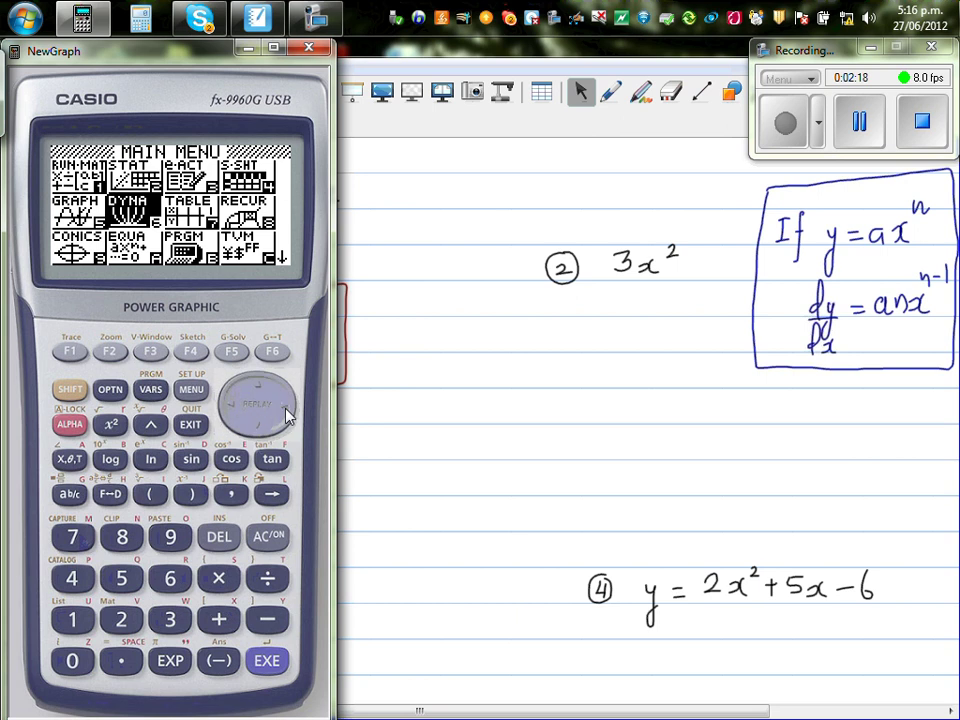
left_click(287, 417)
left_click(270, 658)
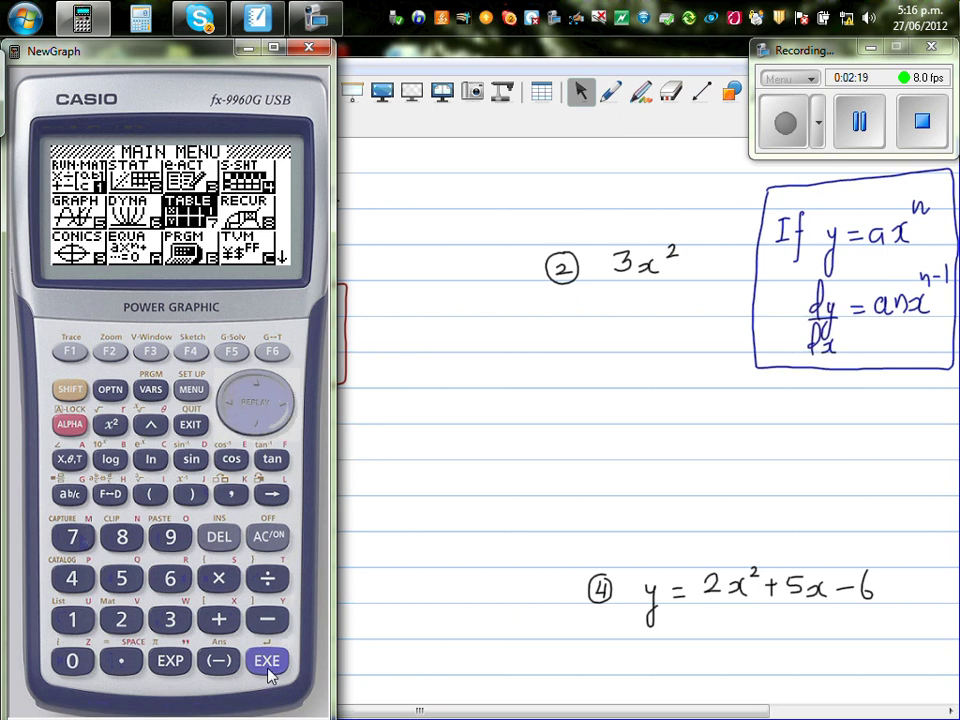
left_click(273, 353)
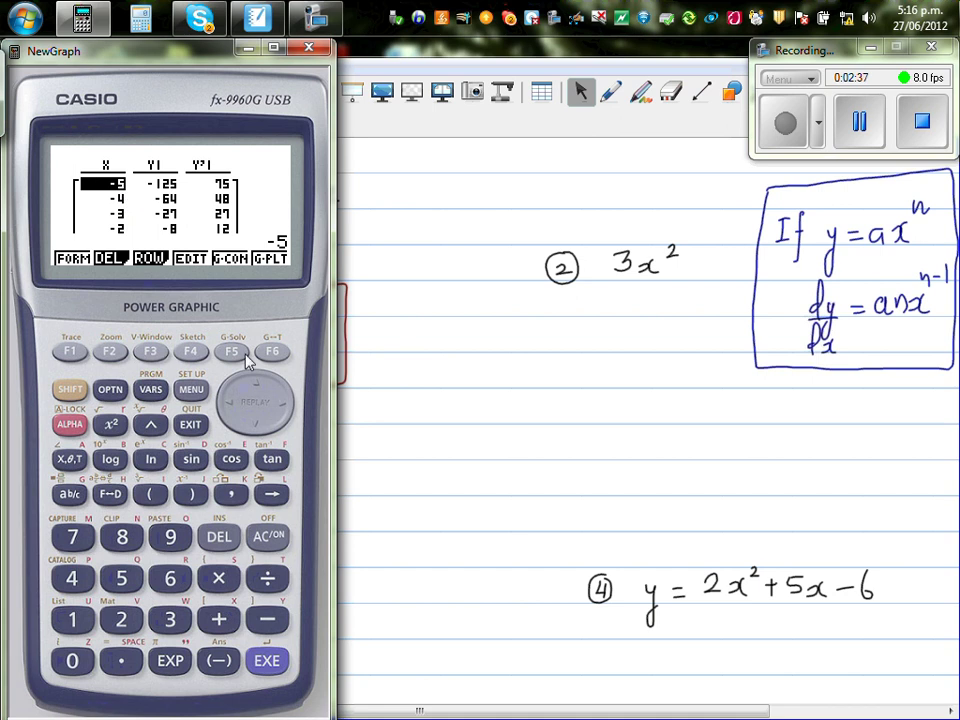
Store the table's X column in List 1 with OPTN > LMEM, then return to MENU.
left_click(108, 389)
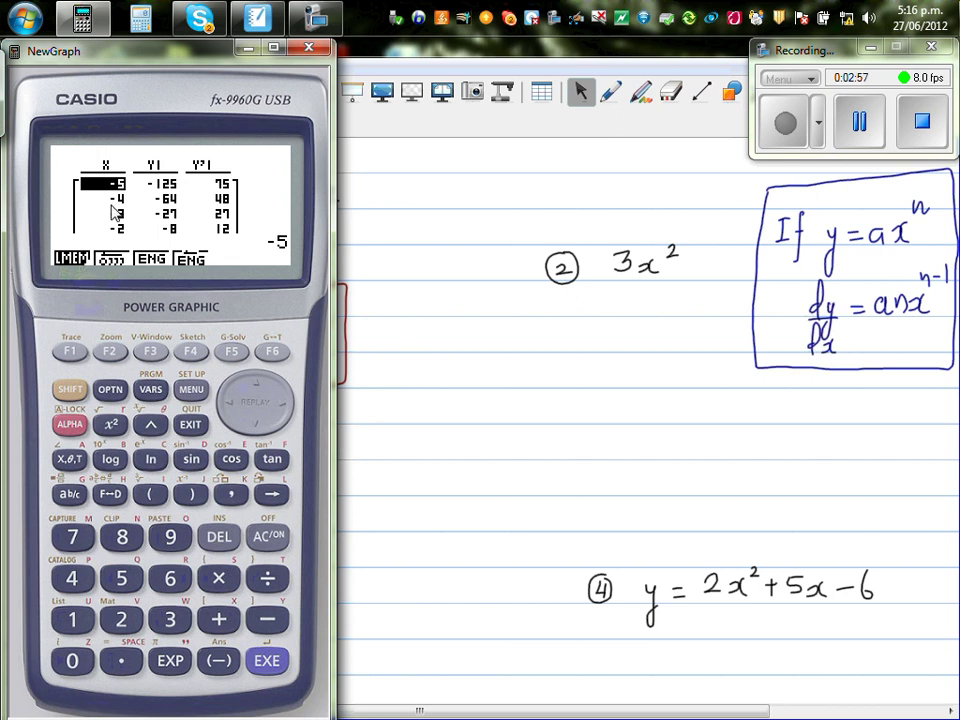
left_click(69, 355)
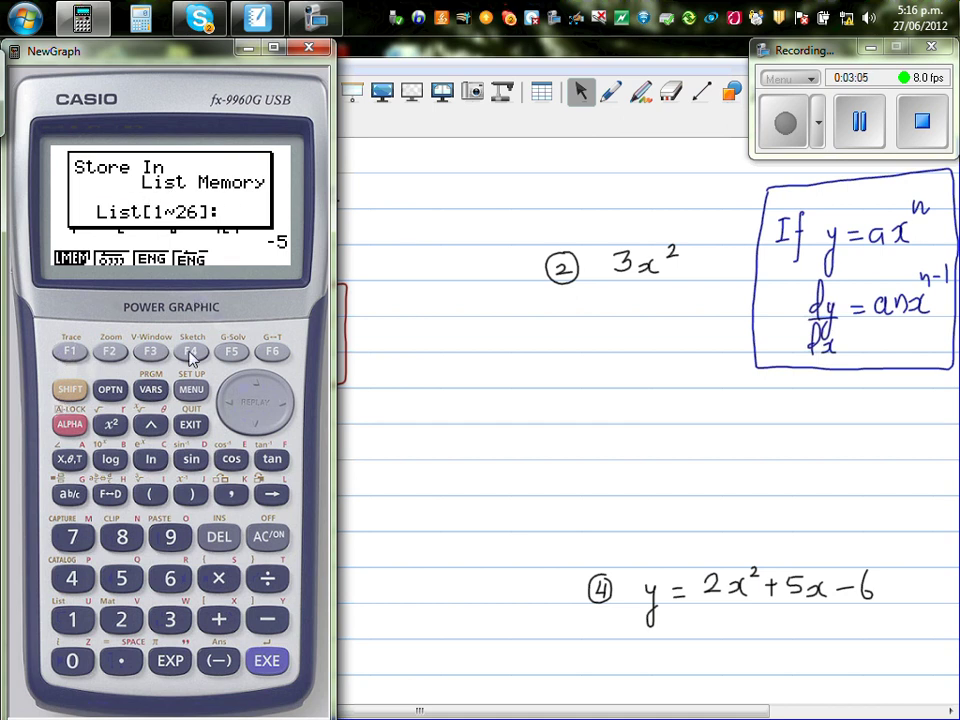
left_click(73, 622)
left_click(268, 662)
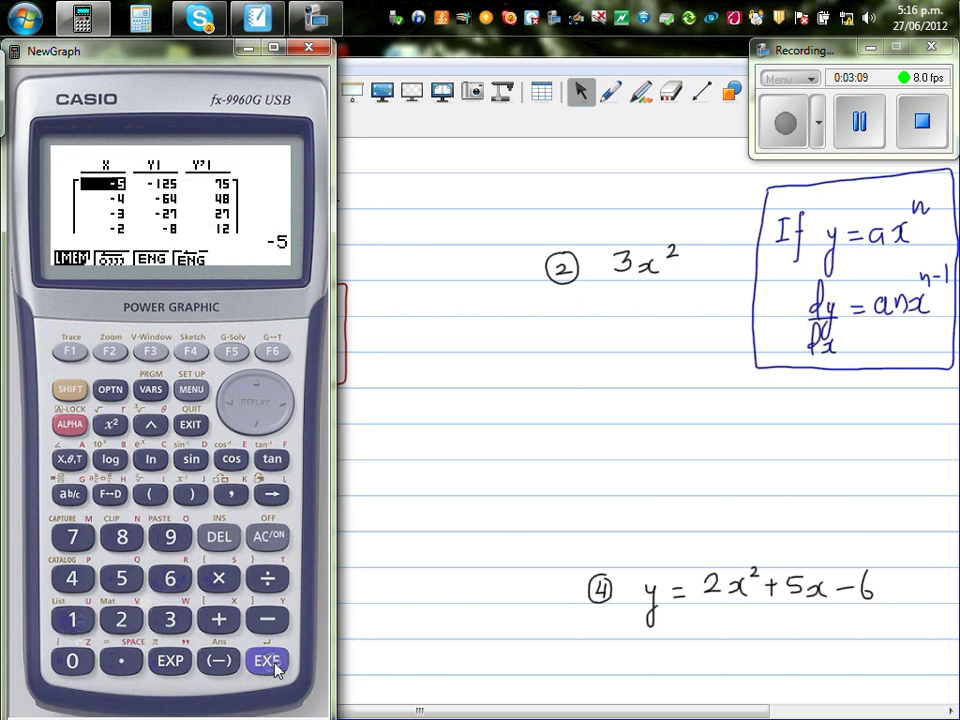
left_click(192, 390)
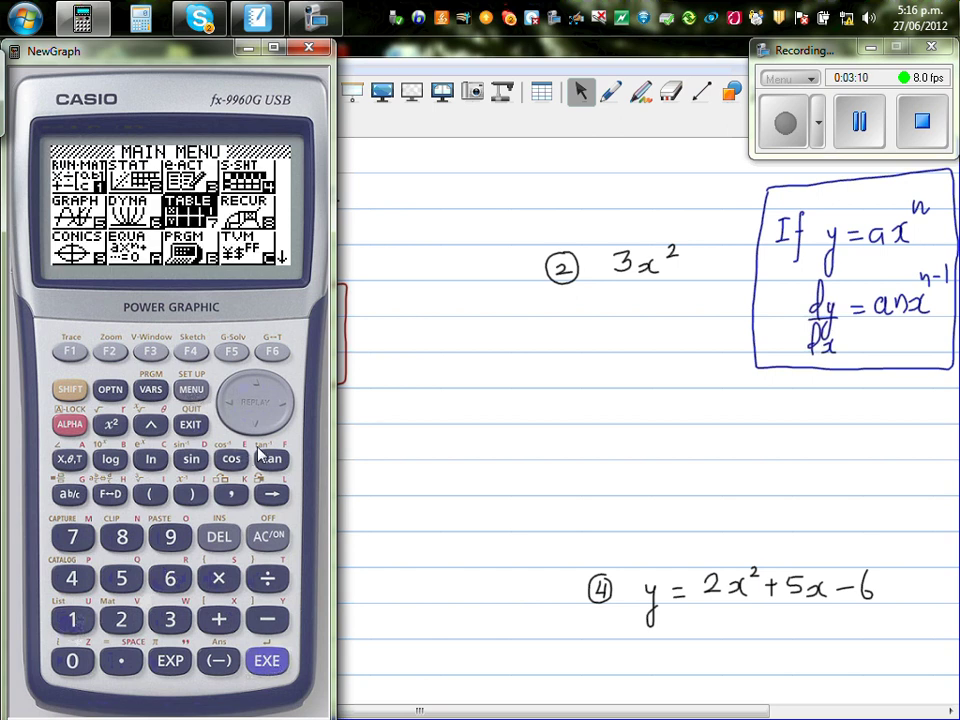
Open STAT and scroll List 1 to confirm it holds the X values through 5.
left_click(256, 427)
left_click(238, 400)
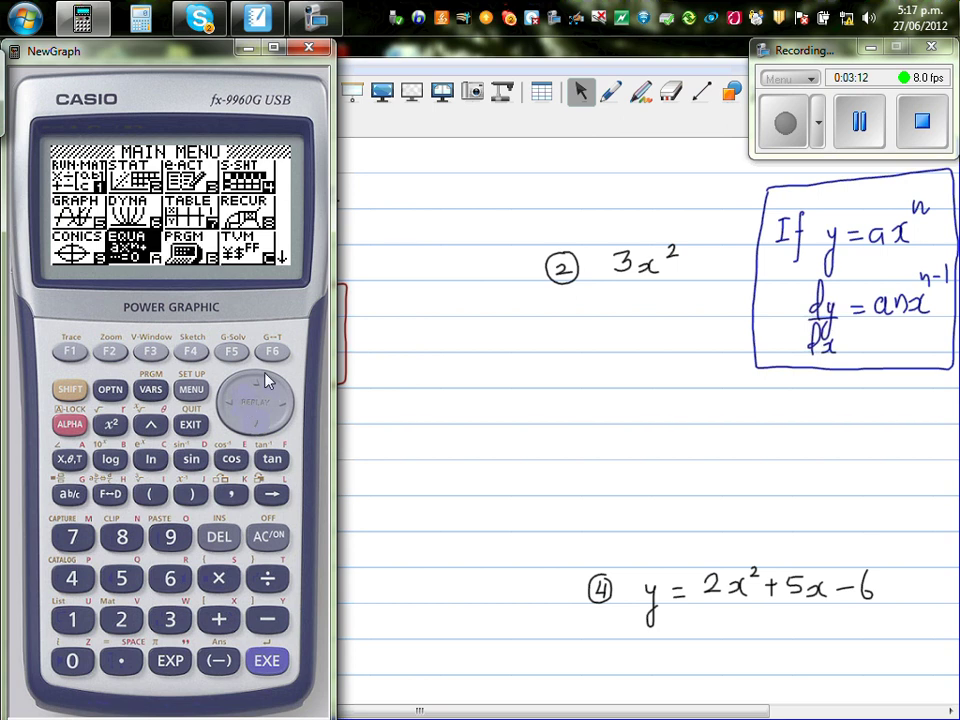
left_click(258, 390)
left_click(258, 390)
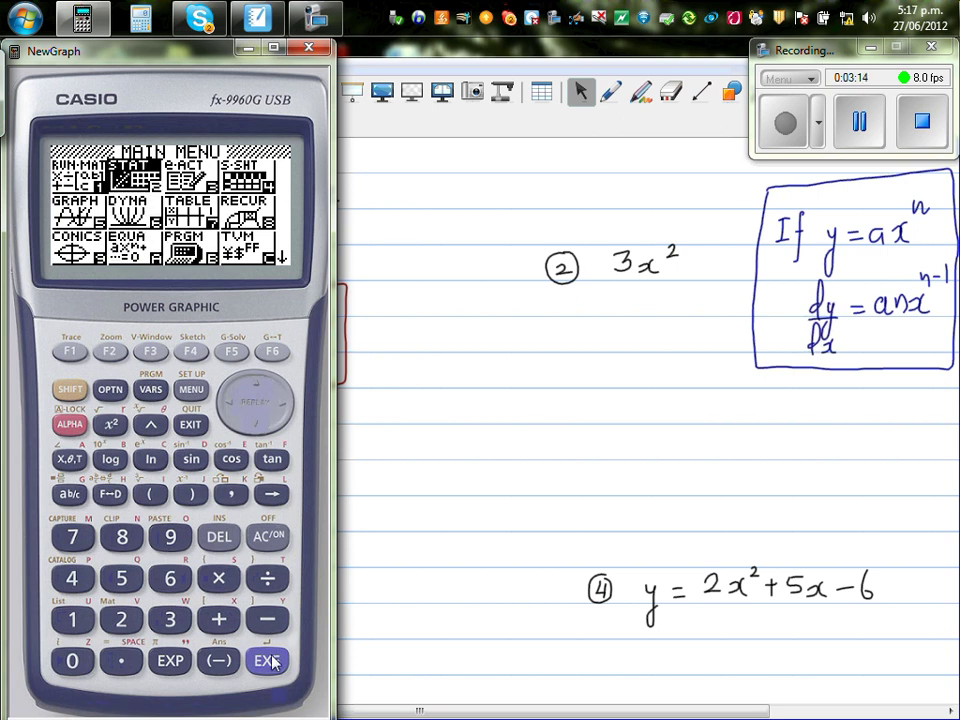
left_click(275, 660)
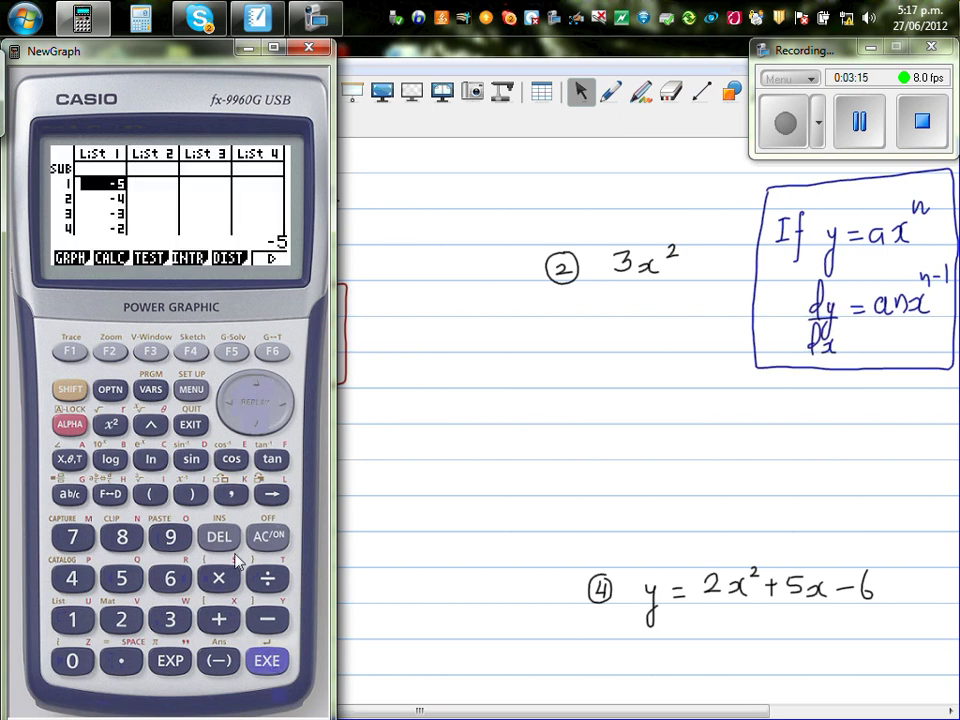
left_click(256, 427)
left_click(256, 427)
left_click(256, 427)
left_click(256, 427)
double_click(256, 427)
left_click(256, 427)
left_click(256, 427)
left_click(256, 427)
left_click(254, 433)
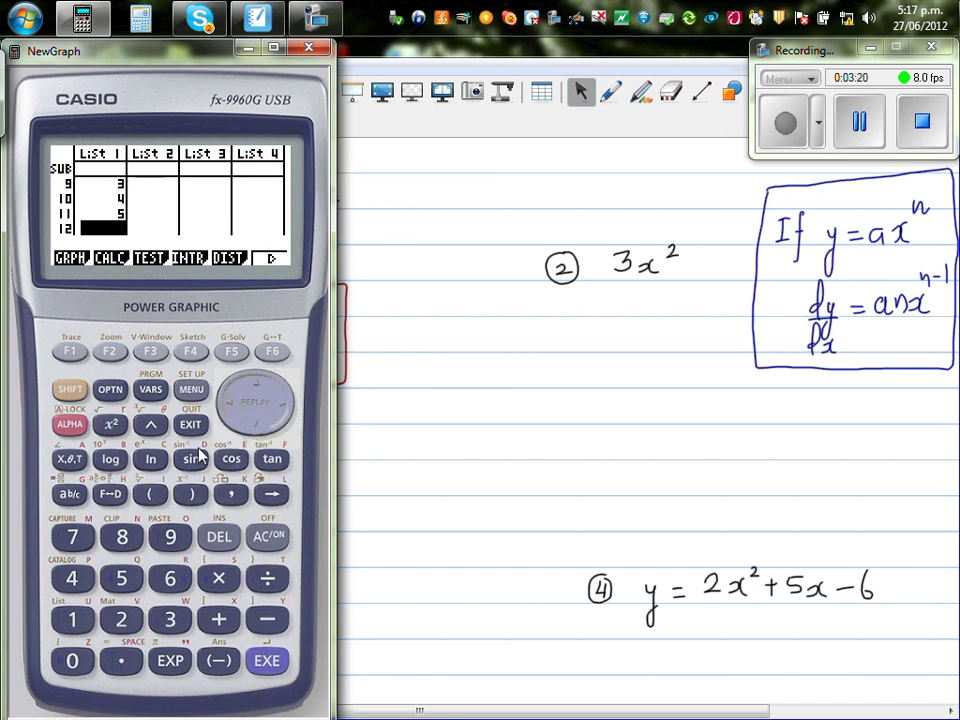
Save the Y'1 derivative column (75, 48, 27, 12…) into List 2 and open the StatGraph1 scatter settings.
left_click(191, 389)
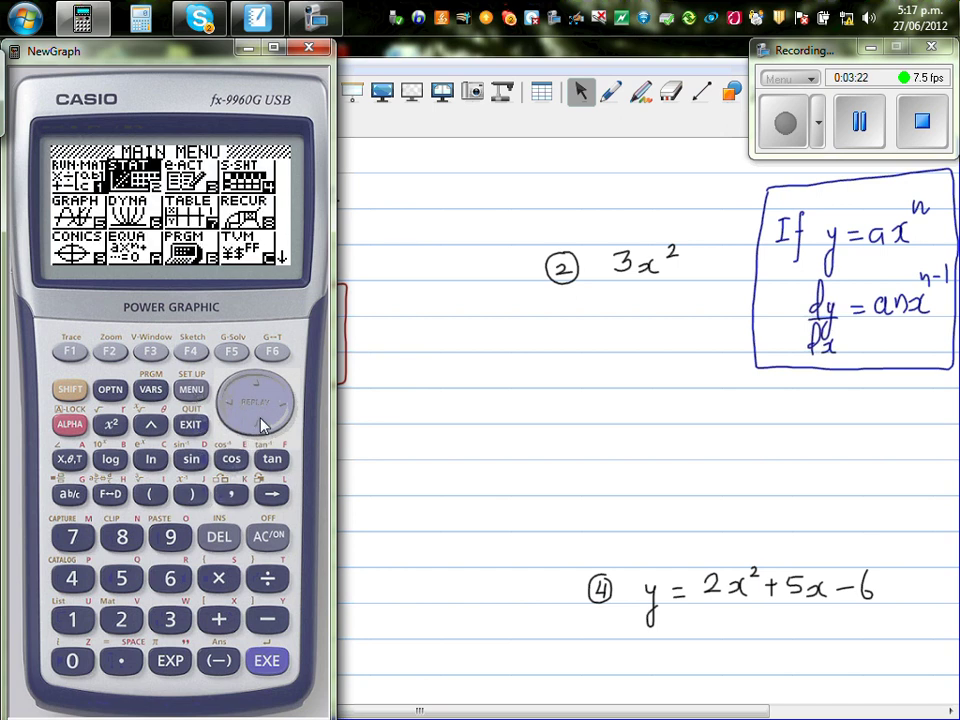
key("Down")
key("Right")
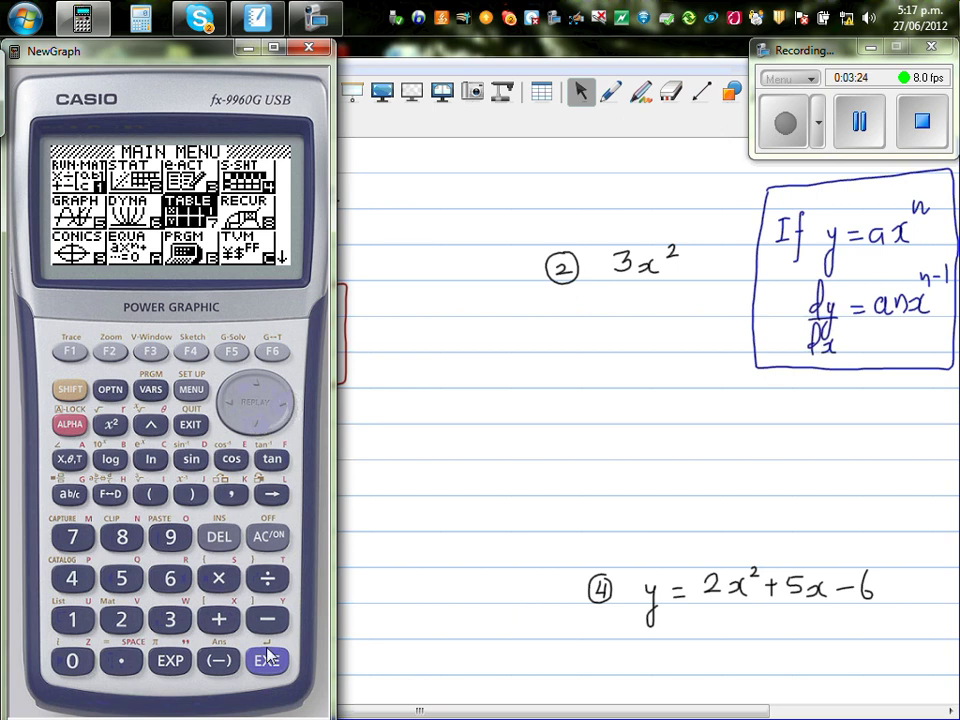
left_click(268, 658)
left_click(278, 352)
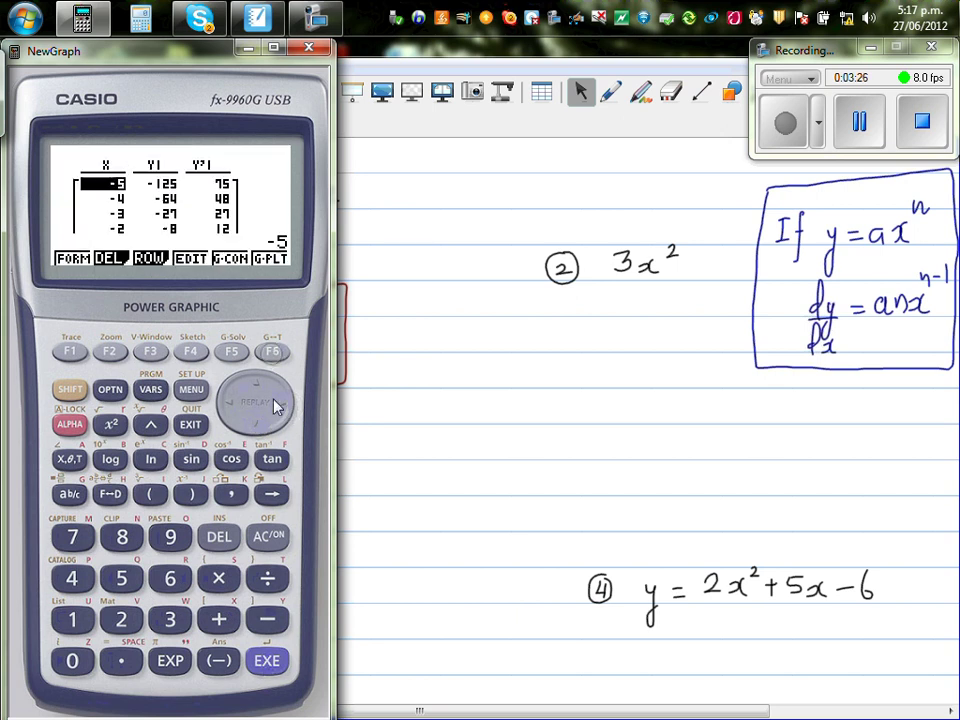
left_click(288, 416)
left_click(288, 416)
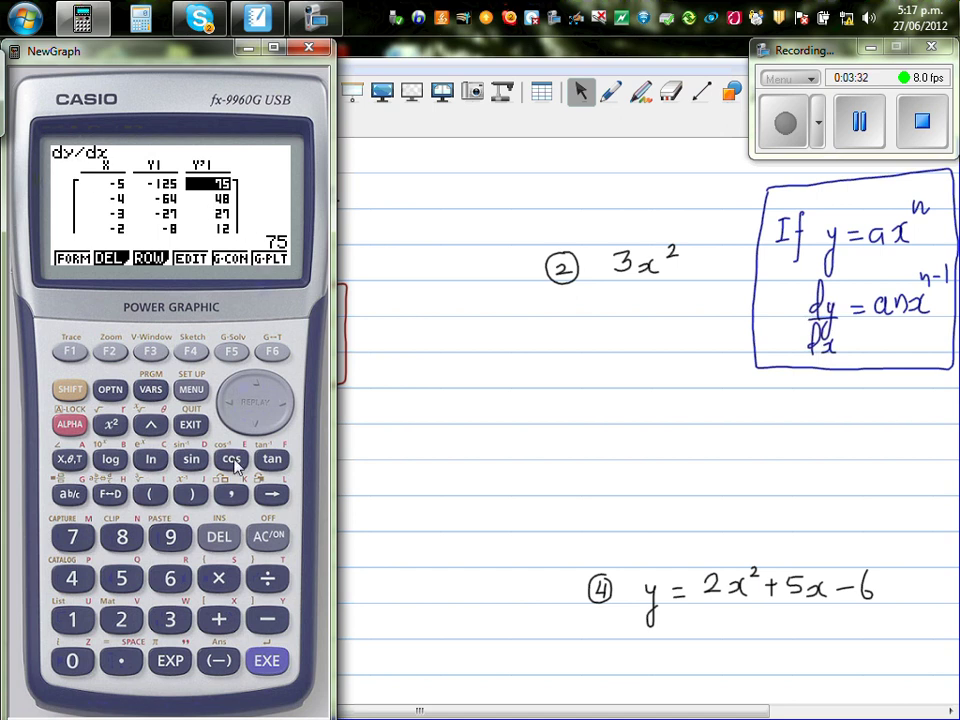
left_click(110, 392)
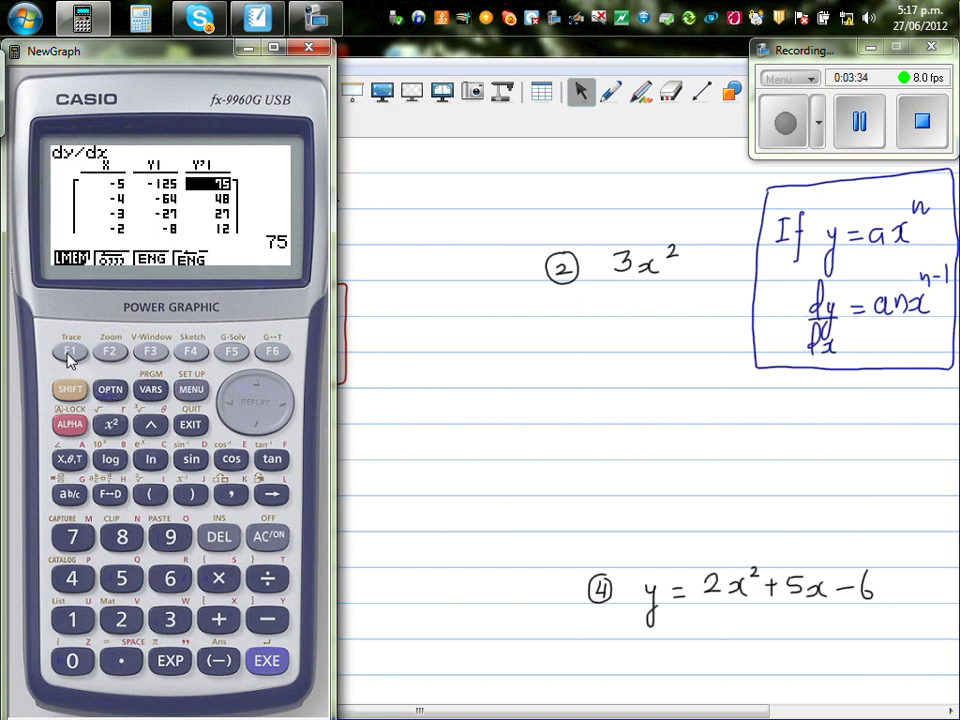
left_click(70, 355)
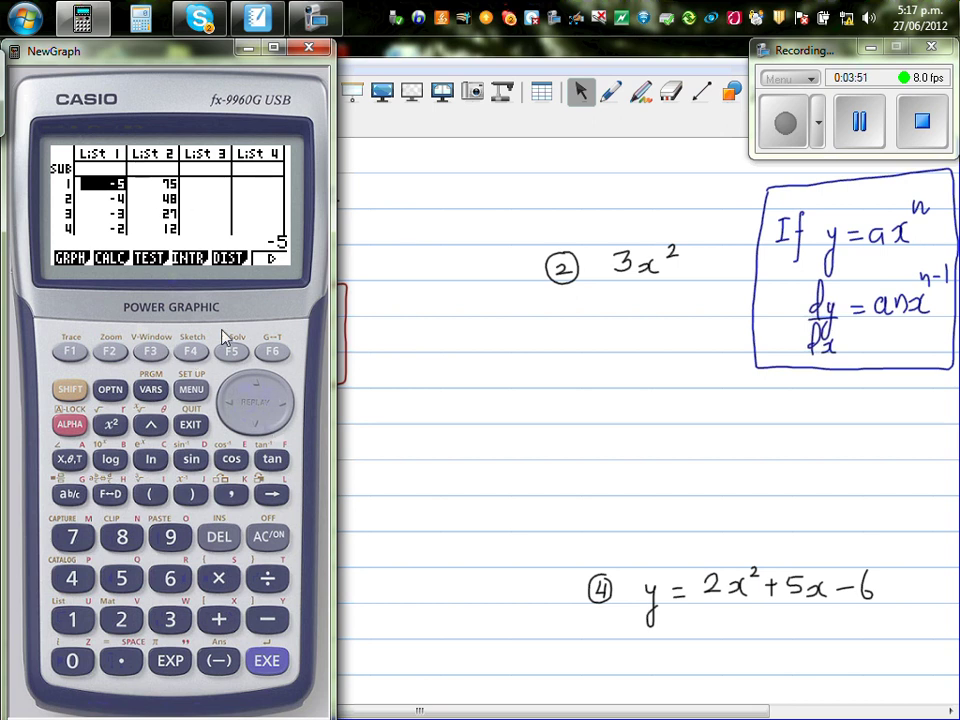
left_click(70, 351)
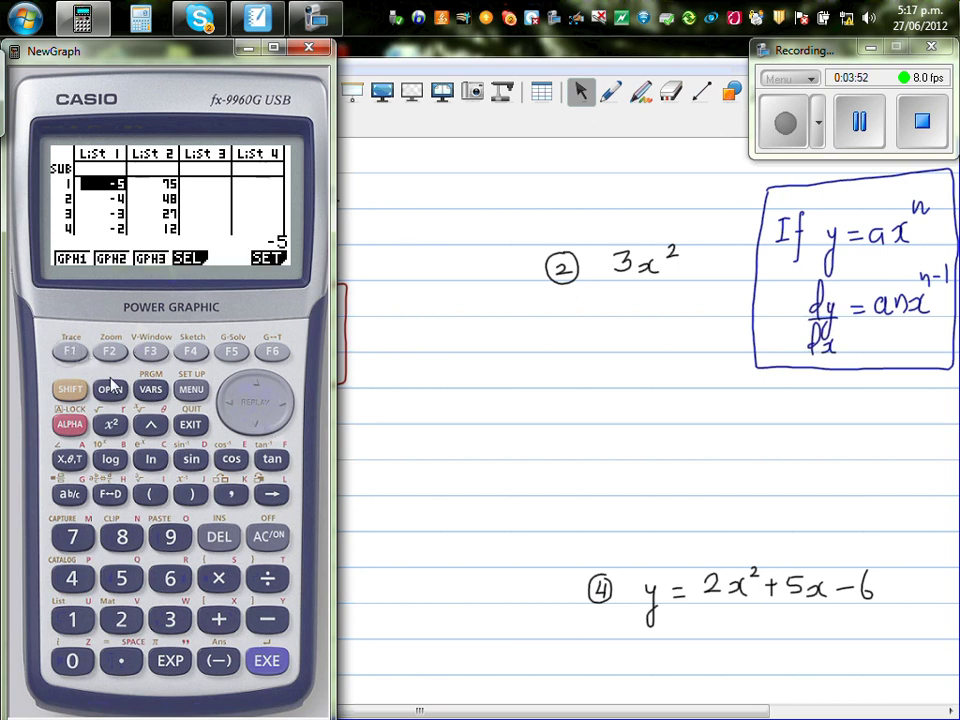
left_click(272, 352)
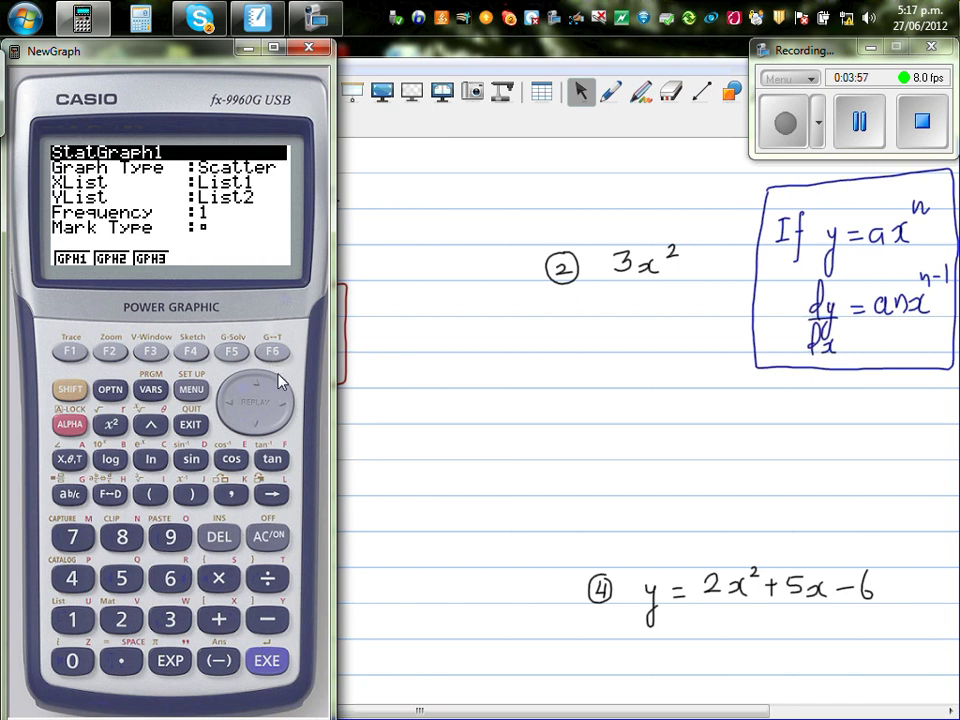
Draw the List1–List2 scatter and fit QuadReg: a ≈ 3, b = 0, c ≈ 0, r² = 1.
left_click(190, 424)
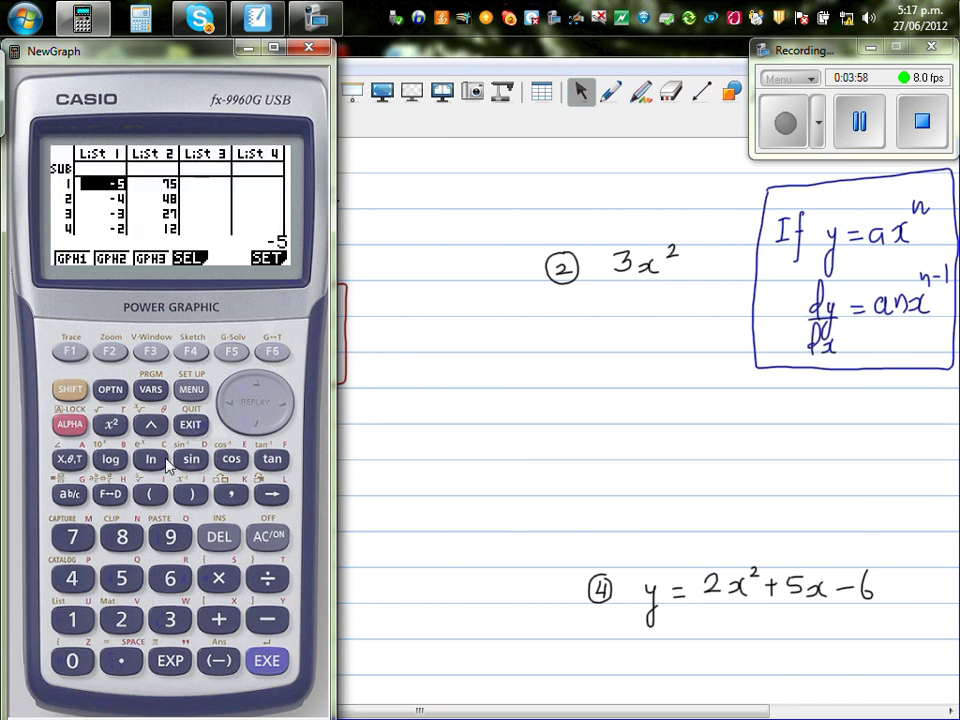
left_click(71, 356)
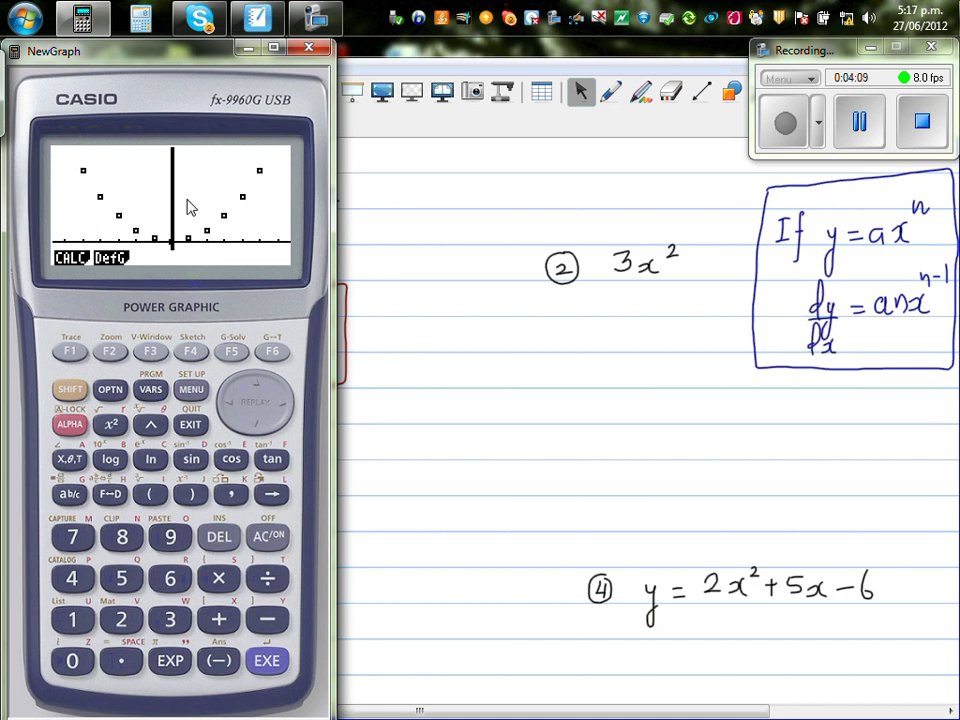
left_click(70, 354)
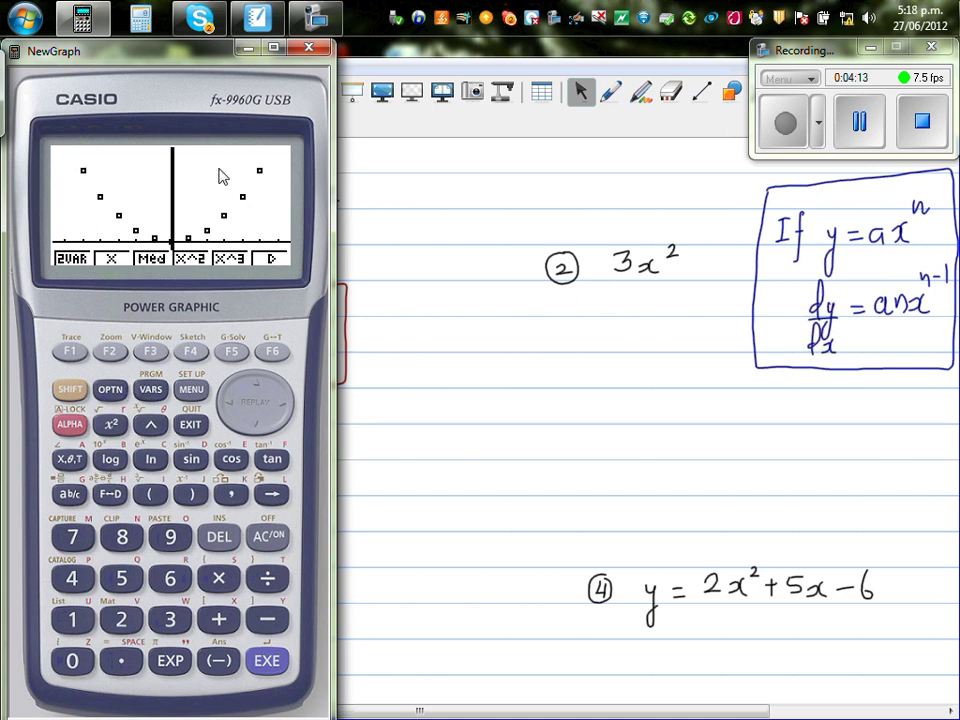
left_click(191, 352)
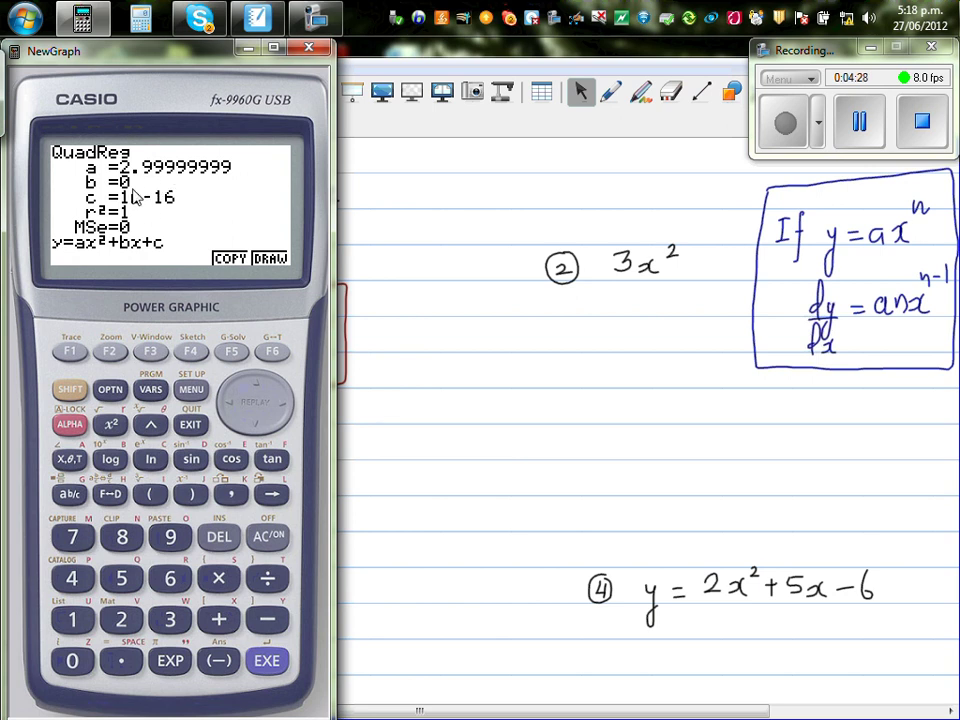
Copy the quadratic regression equation into Y1.
left_click(229, 351)
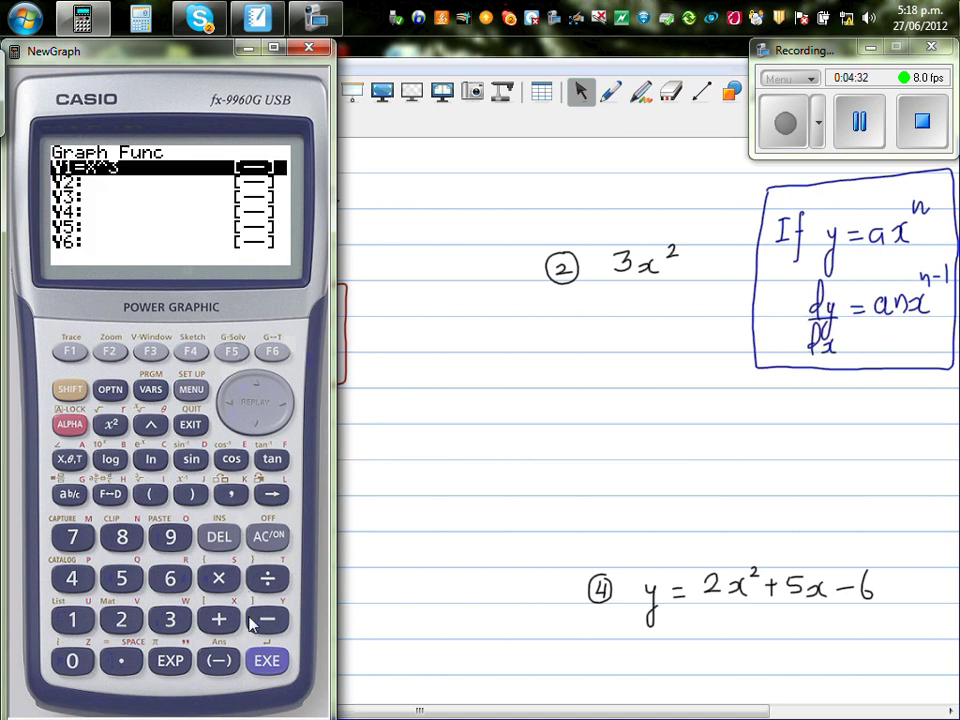
left_click(267, 664)
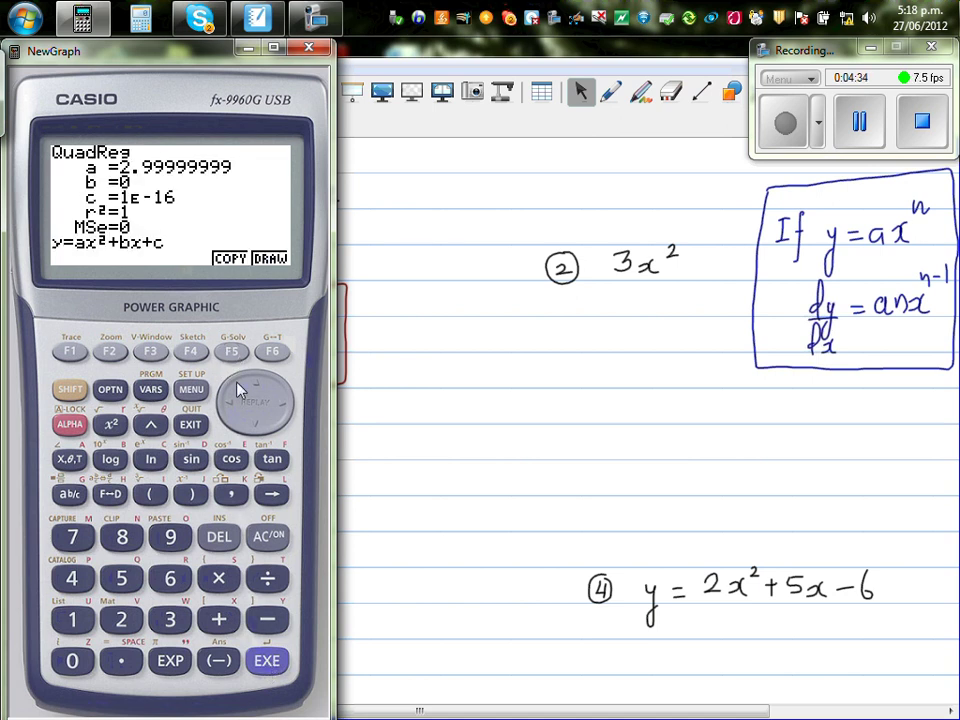
left_click(233, 352)
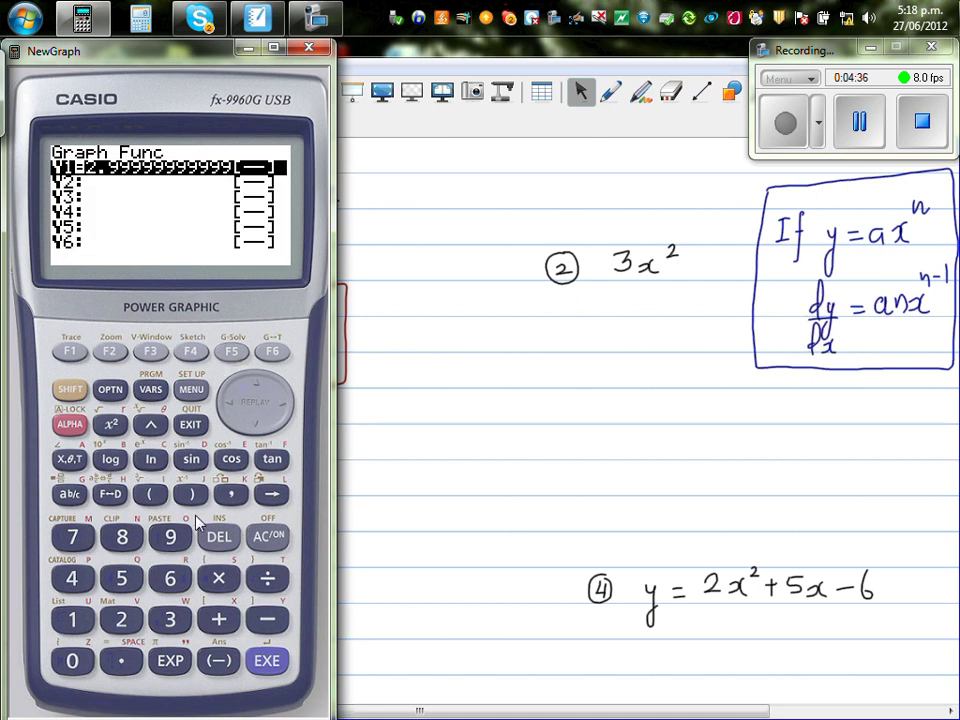
In GRAPH mode, review the Y1 equation and draw its upward parabola through the origin.
left_click(192, 392)
left_click(250, 423)
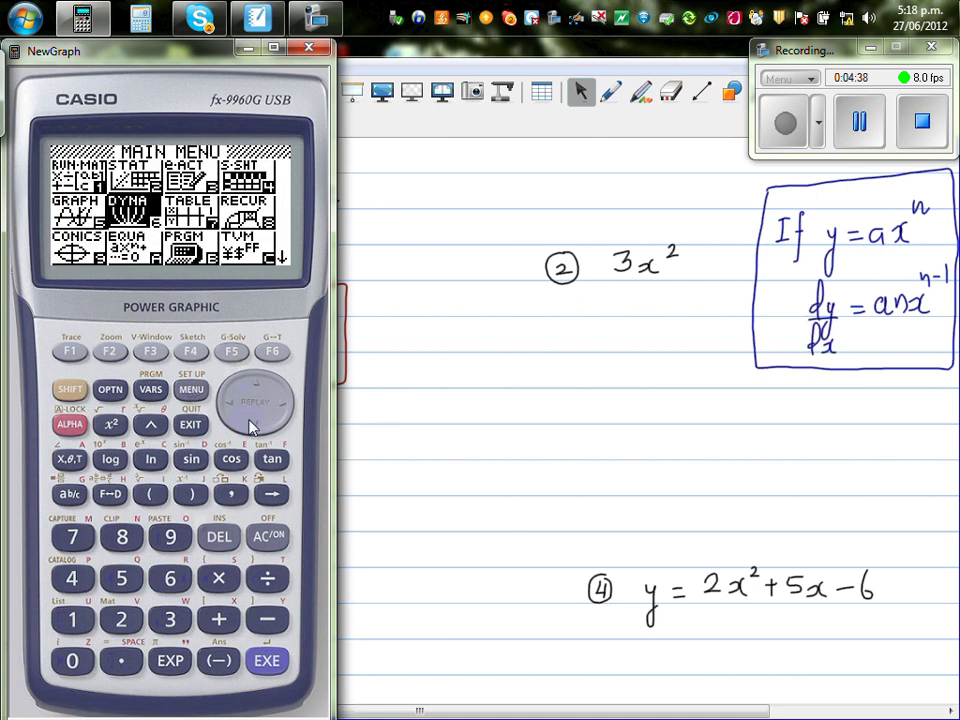
left_click(228, 410)
left_click(264, 663)
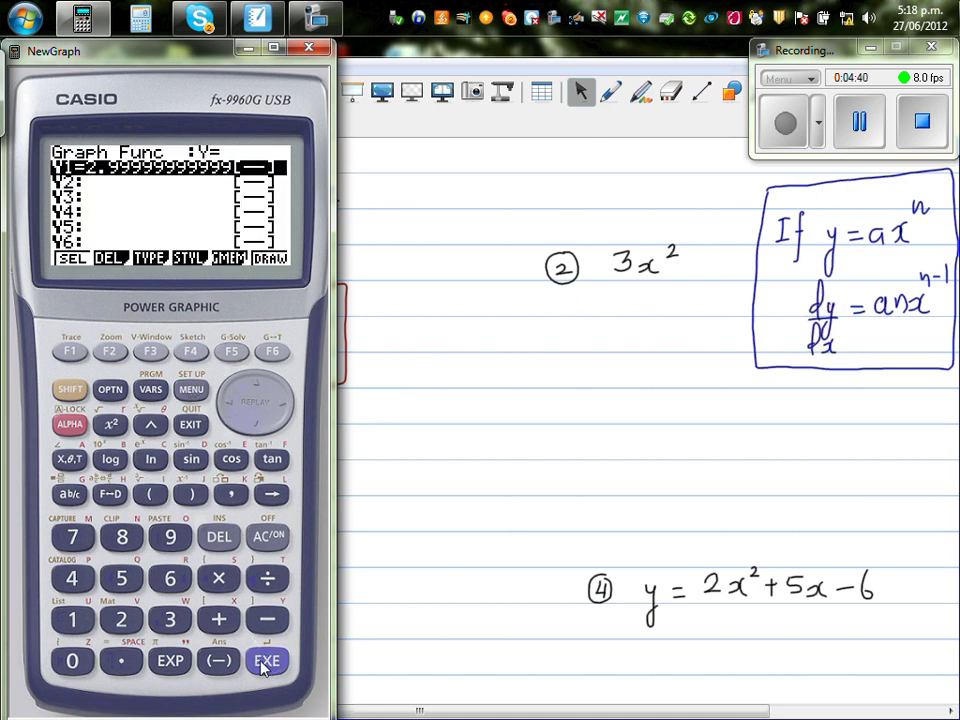
left_click(287, 410)
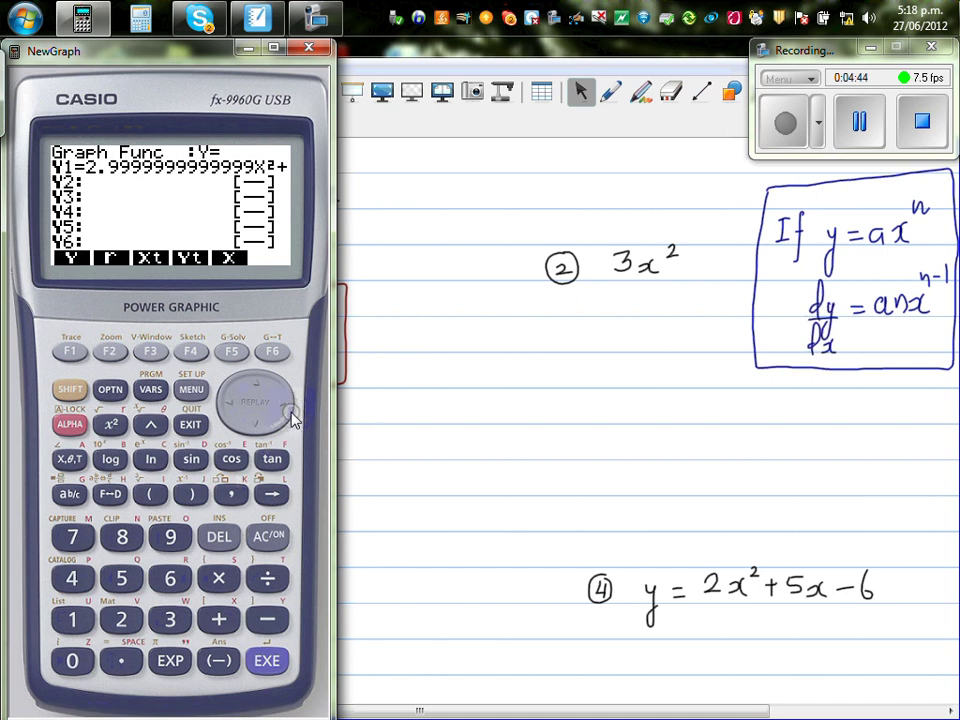
left_click(288, 418)
left_click(288, 418)
left_click(288, 418)
left_click(288, 418)
left_click(287, 419)
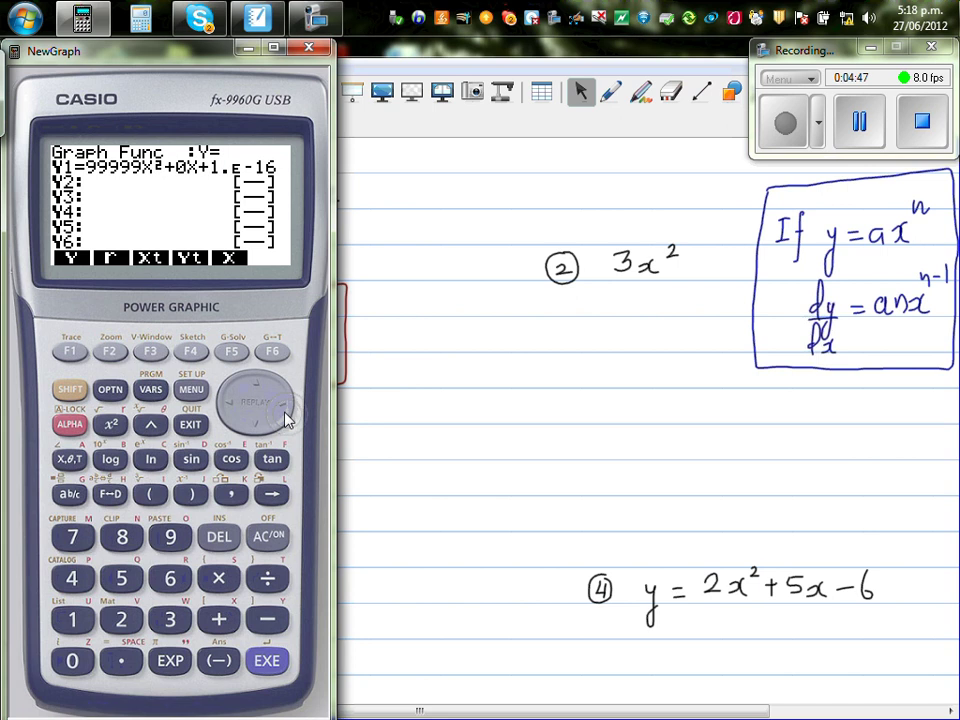
left_click(260, 658)
left_click(271, 353)
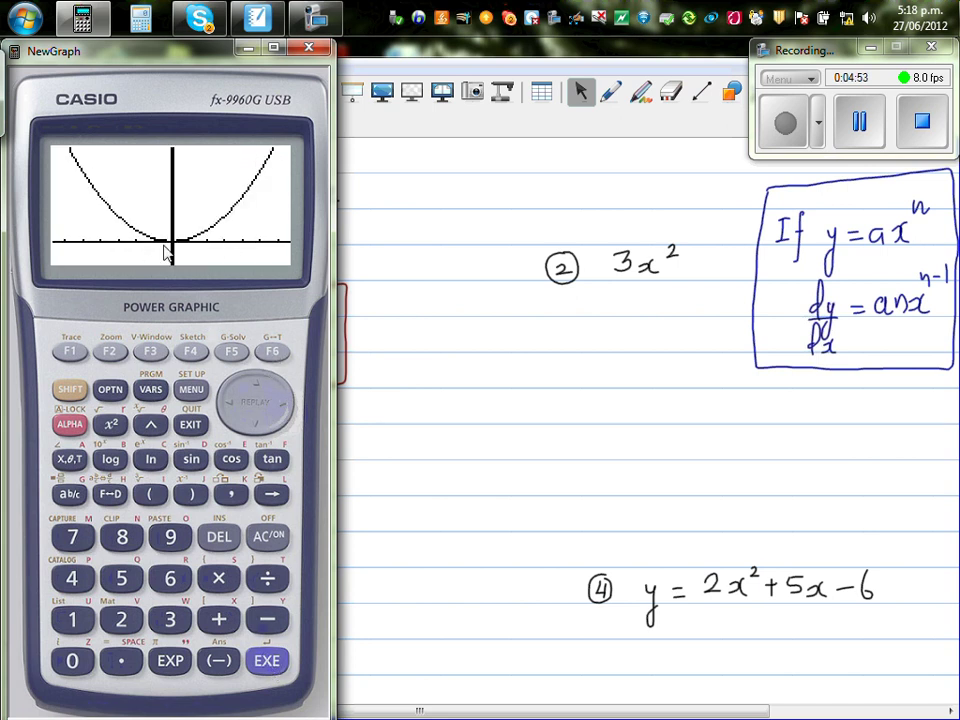
Back on the Notebook page, pen an arrow leading from the equation y = x³.
left_click(485, 518)
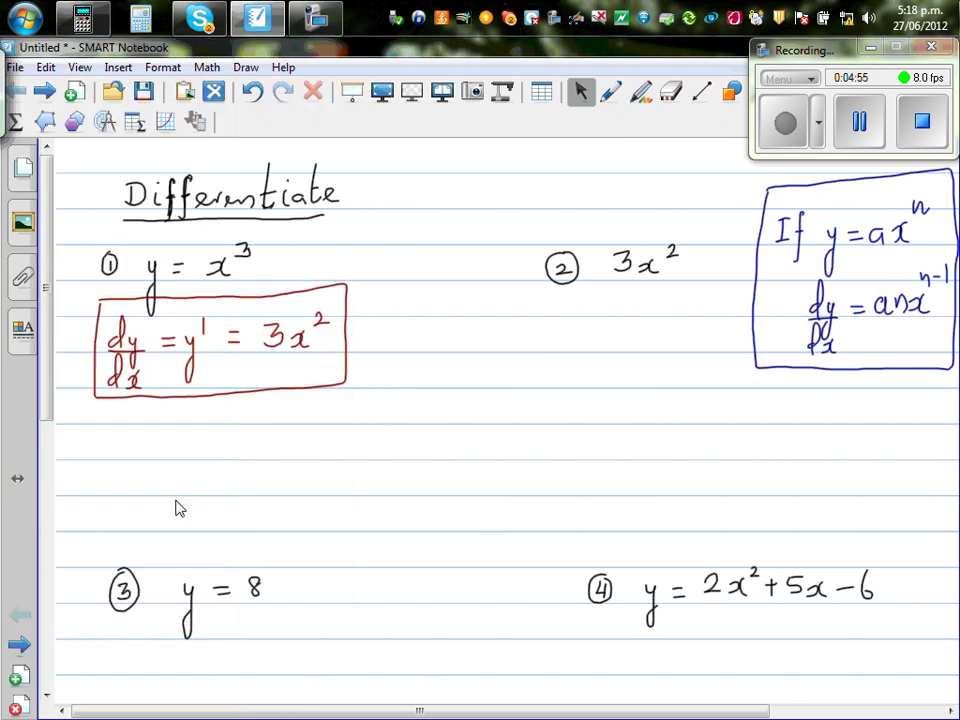
scroll(48, 395, "up", 1)
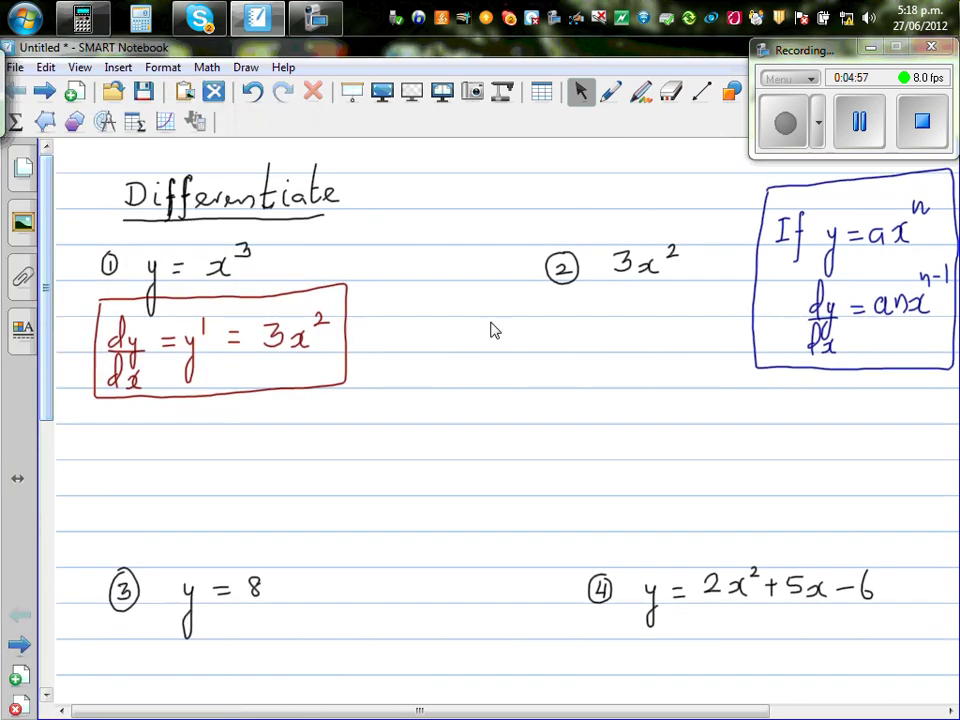
left_click(608, 93)
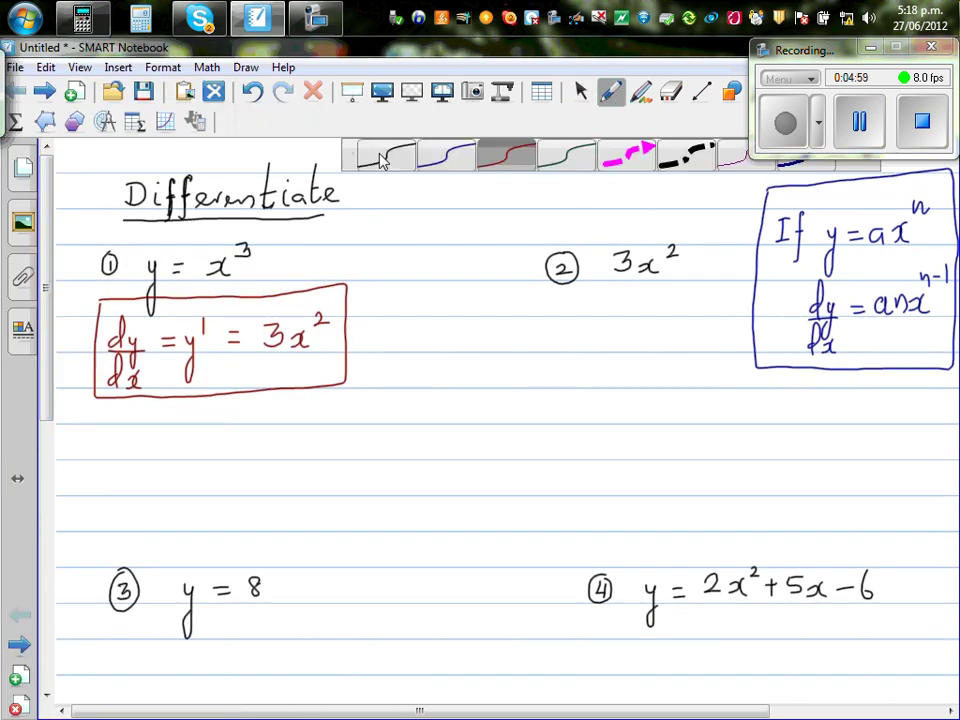
left_click_drag(275, 268, 307, 269)
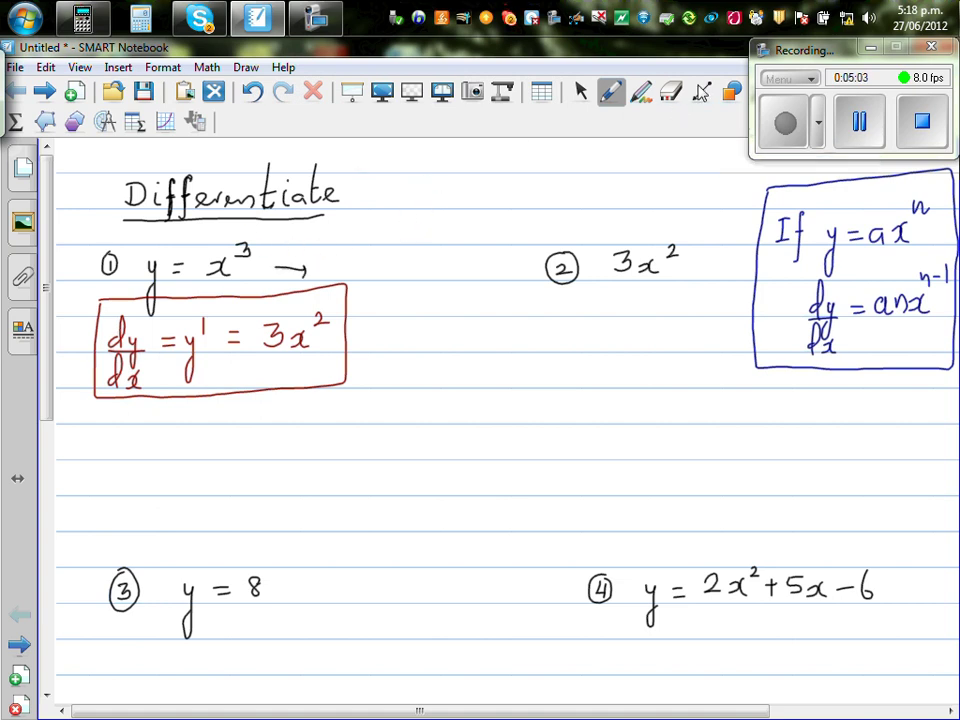
Draw thin red axes with arrowheads and sketch the y = x³ curve on them.
left_click(702, 91)
left_click(474, 163)
left_click_drag(432, 377, 432, 183)
mouse_move(363, 278)
left_mouse_down()
mouse_move(497, 277)
mouse_move(492, 287)
left_mouse_up()
left_click_drag(428, 191, 438, 190)
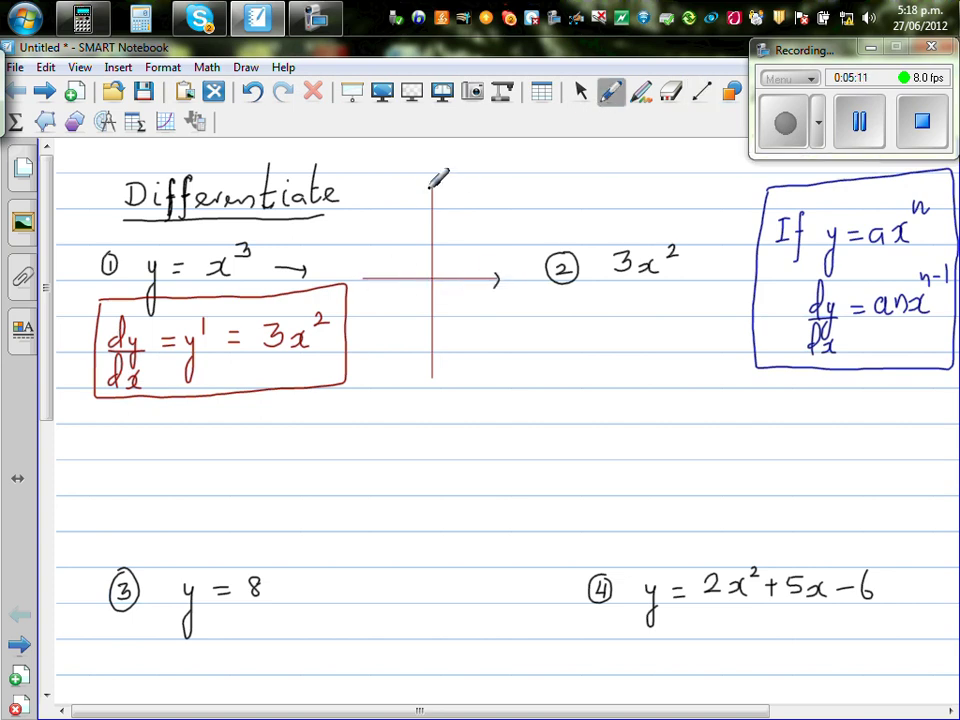
mouse_move(416, 336)
left_mouse_down()
mouse_move(455, 238)
mouse_move(466, 181)
mouse_move(481, 212)
mouse_move(497, 205)
mouse_move(493, 242)
mouse_move(514, 199)
mouse_move(511, 207)
mouse_move(543, 194)
left_mouse_up()
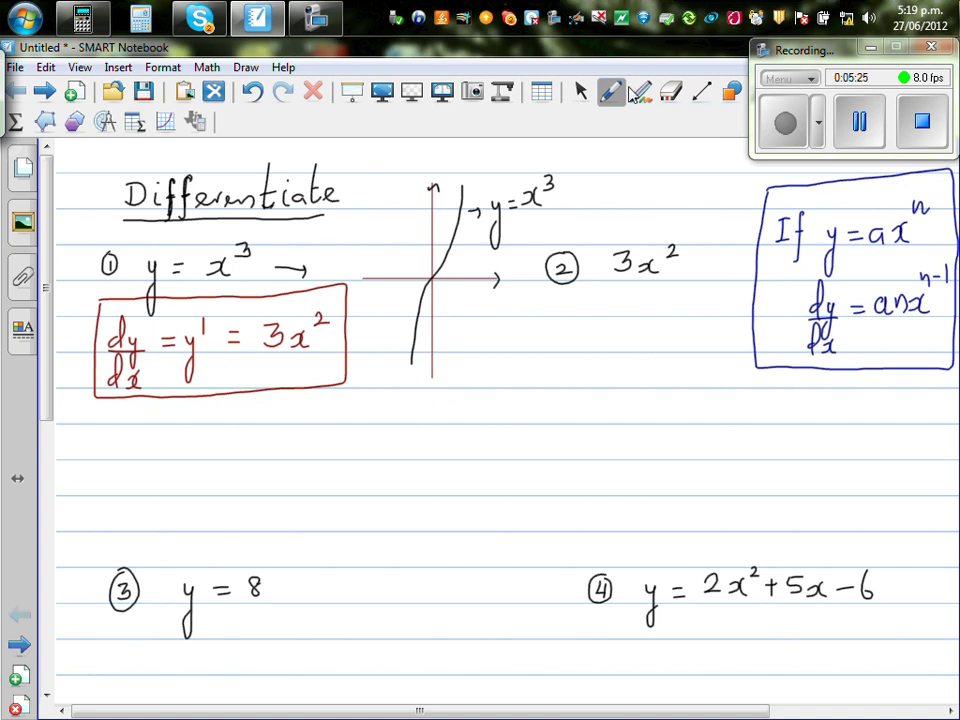
Draw blue straight-line axes below the cubic and sketch a parabola on them.
left_click(699, 92)
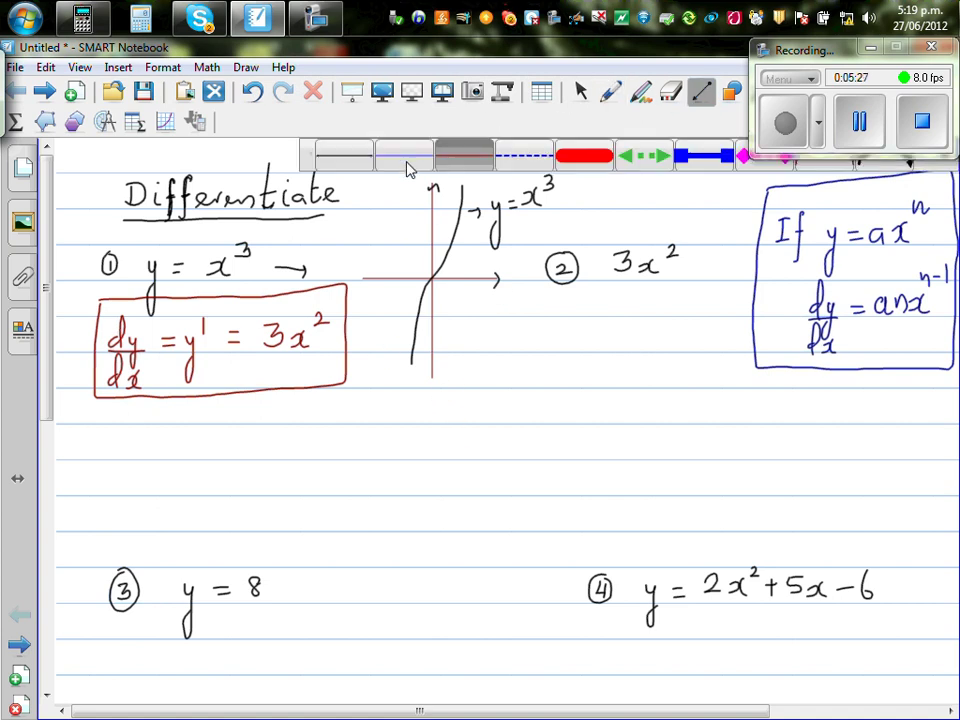
left_click_drag(379, 555, 379, 378)
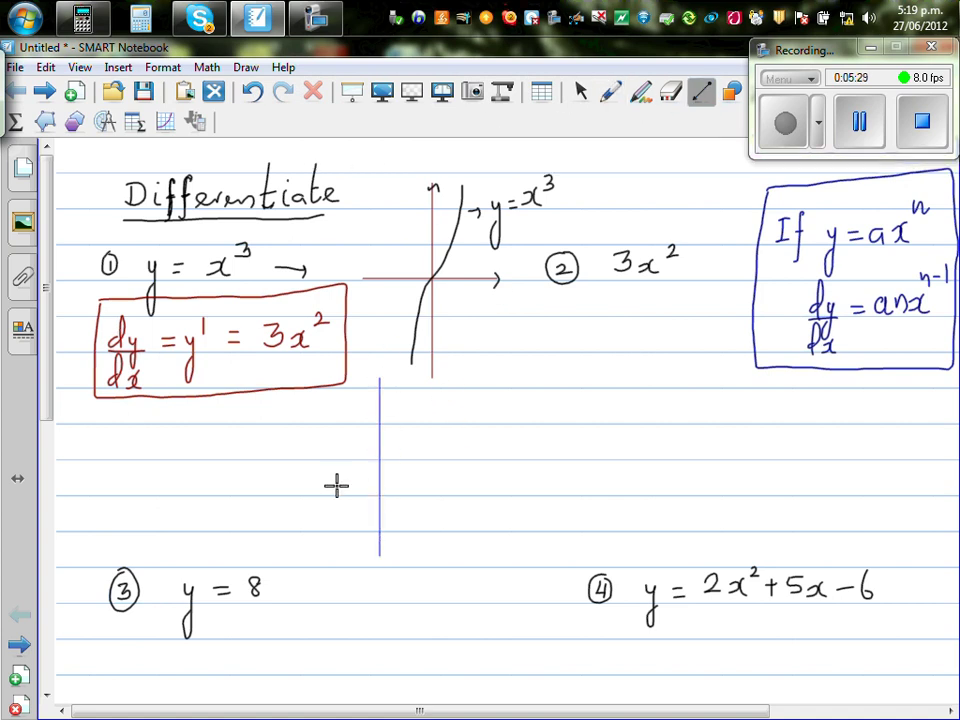
left_click_drag(303, 478, 472, 478)
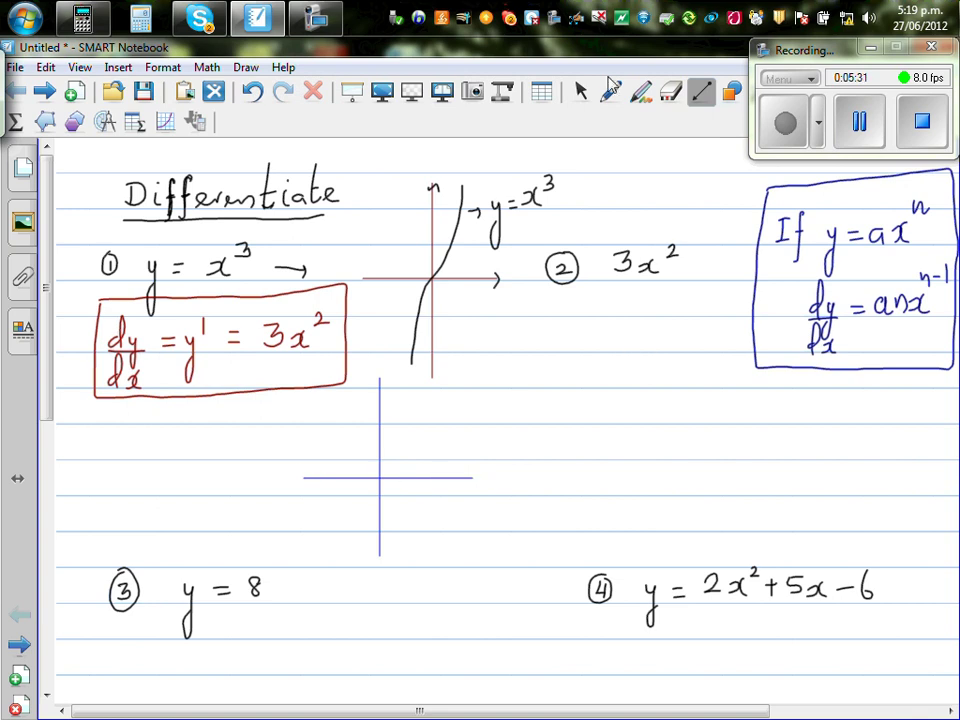
left_click(611, 92)
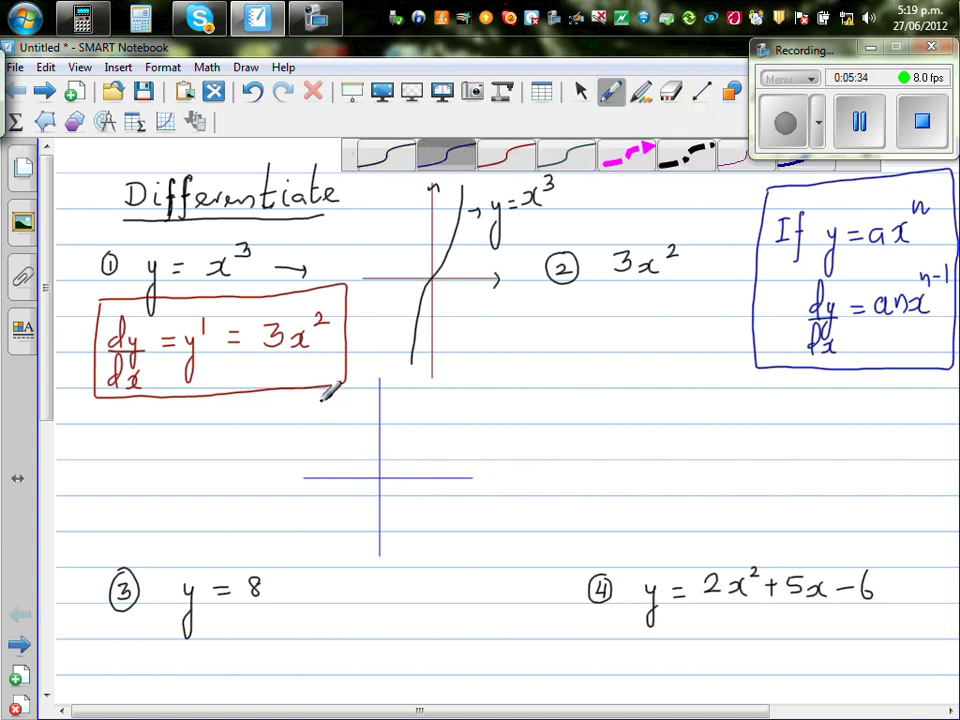
mouse_move(322, 403)
left_mouse_down()
mouse_move(338, 438)
mouse_move(380, 473)
mouse_move(403, 458)
mouse_move(432, 383)
mouse_move(436, 426)
mouse_move(469, 437)
mouse_move(466, 462)
left_mouse_up()
Handwrite the 3x² label beside the parabola and add arrowheads to its axes.
left_click_drag(488, 418, 500, 417)
mouse_move(489, 426)
left_mouse_down()
mouse_move(524, 413)
mouse_move(537, 425)
mouse_move(521, 426)
mouse_move(553, 406)
left_mouse_up()
left_click_drag(373, 388, 386, 388)
left_click_drag(468, 472, 468, 484)
Erase the y in the label and write dy/dx in its place.
left_click(673, 95)
mouse_move(476, 420)
left_mouse_down()
mouse_move(471, 414)
mouse_move(497, 506)
left_mouse_up()
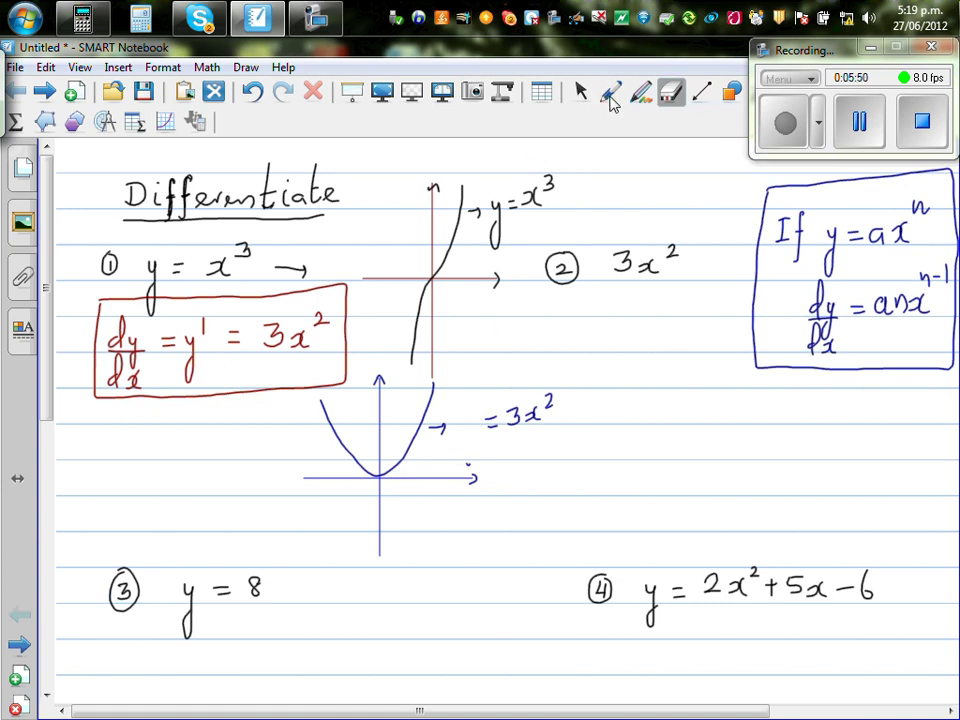
left_click(610, 95)
mouse_move(463, 420)
left_mouse_down()
mouse_move(480, 438)
mouse_move(460, 462)
mouse_move(483, 452)
mouse_move(487, 469)
left_mouse_up()
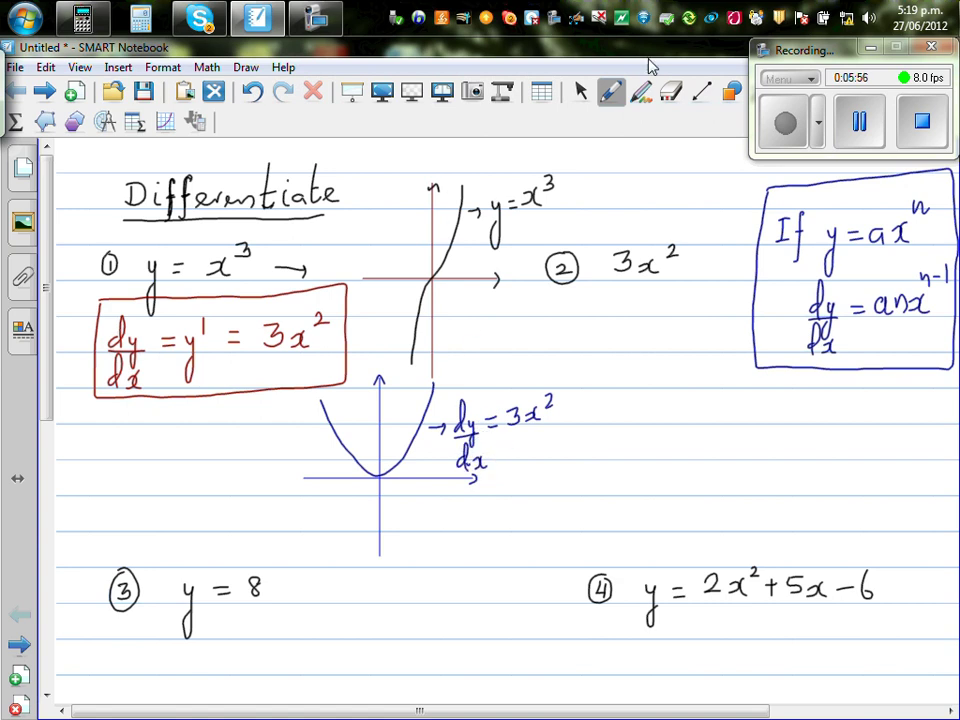
left_click(610, 92)
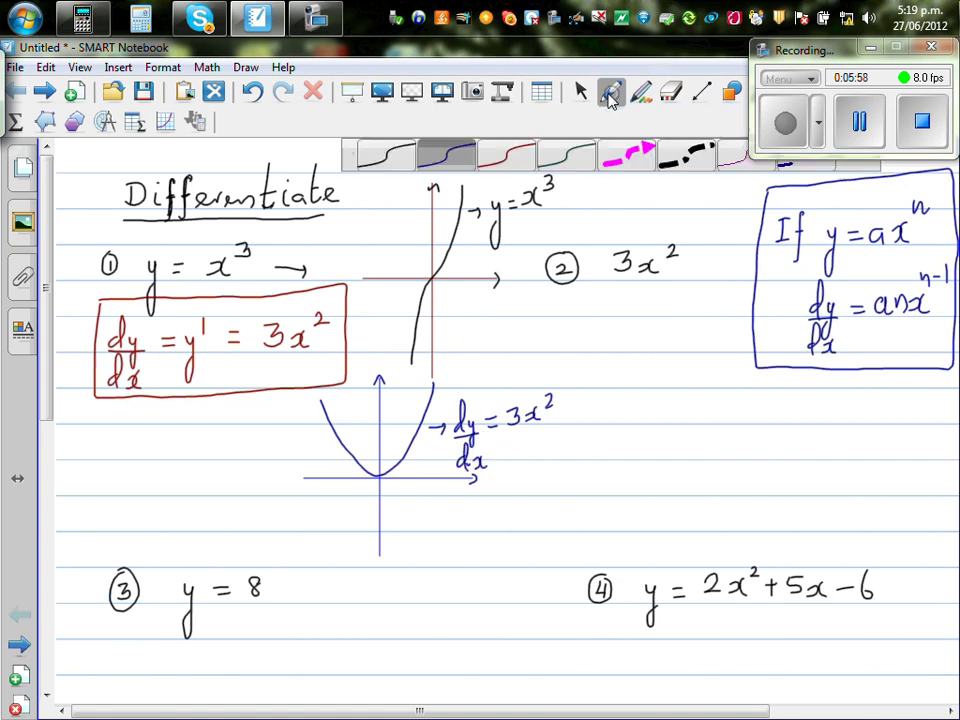
left_click(512, 157)
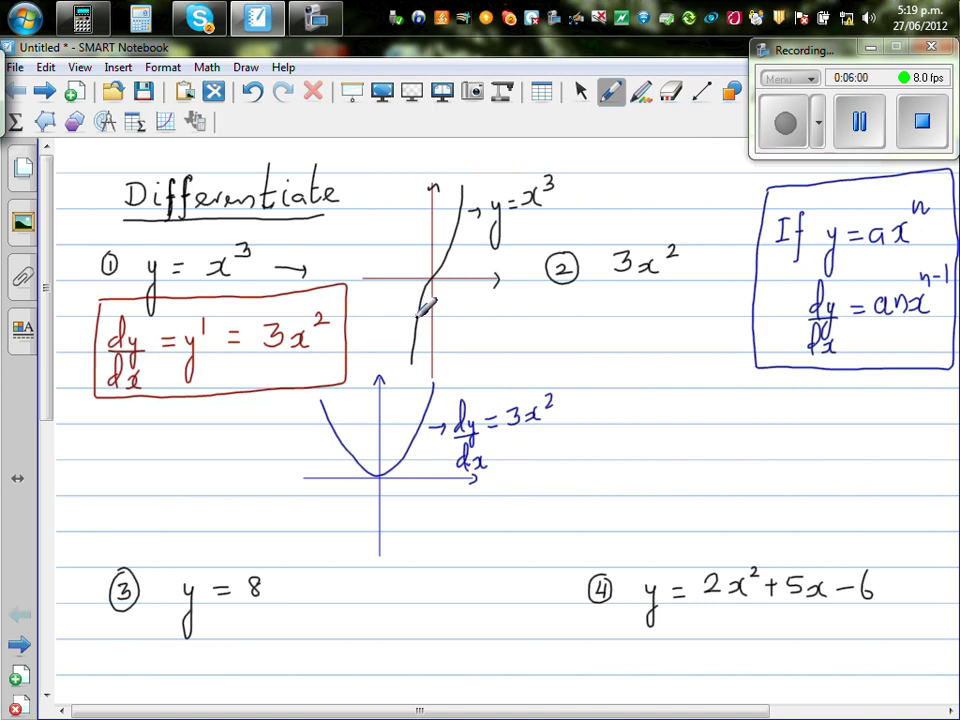
Draw three red straight tangent lines along the cubic curve.
left_click(700, 91)
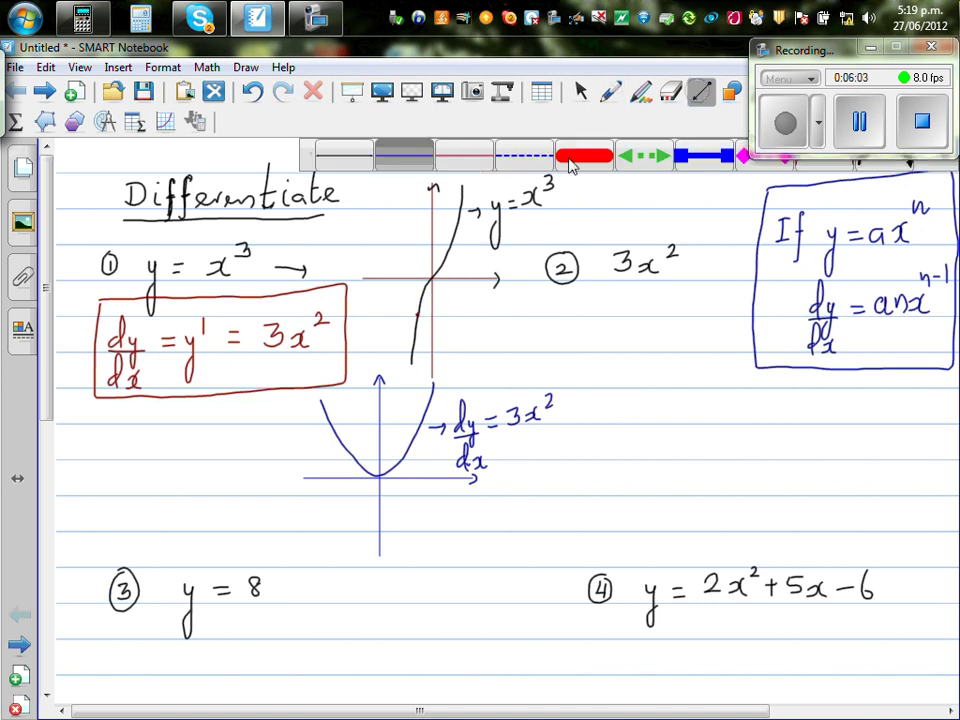
left_click_drag(420, 291, 413, 334)
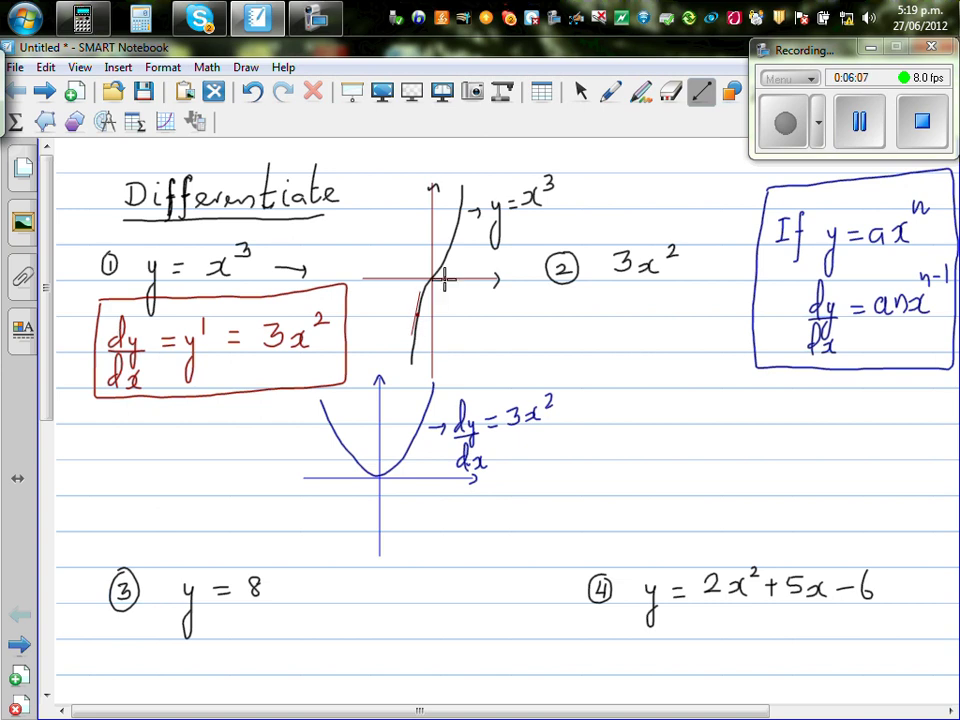
left_click_drag(432, 278, 455, 243)
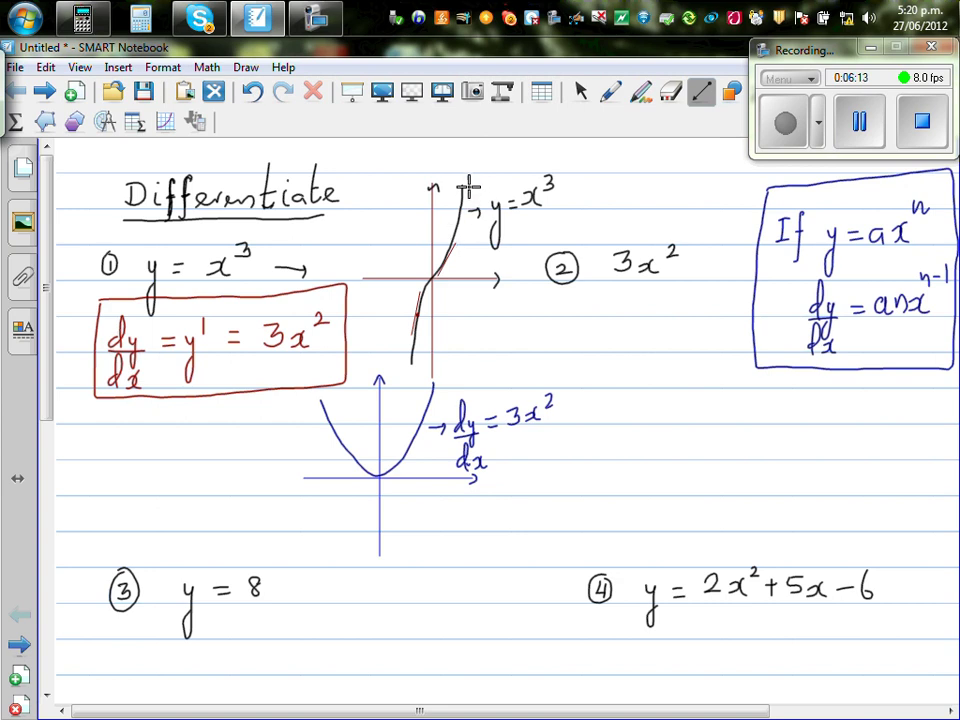
mouse_move(470, 188)
left_mouse_down()
mouse_move(454, 284)
mouse_move(410, 330)
left_mouse_up()
Pen small arrowheads onto the parabola's left and right ends.
left_click(611, 92)
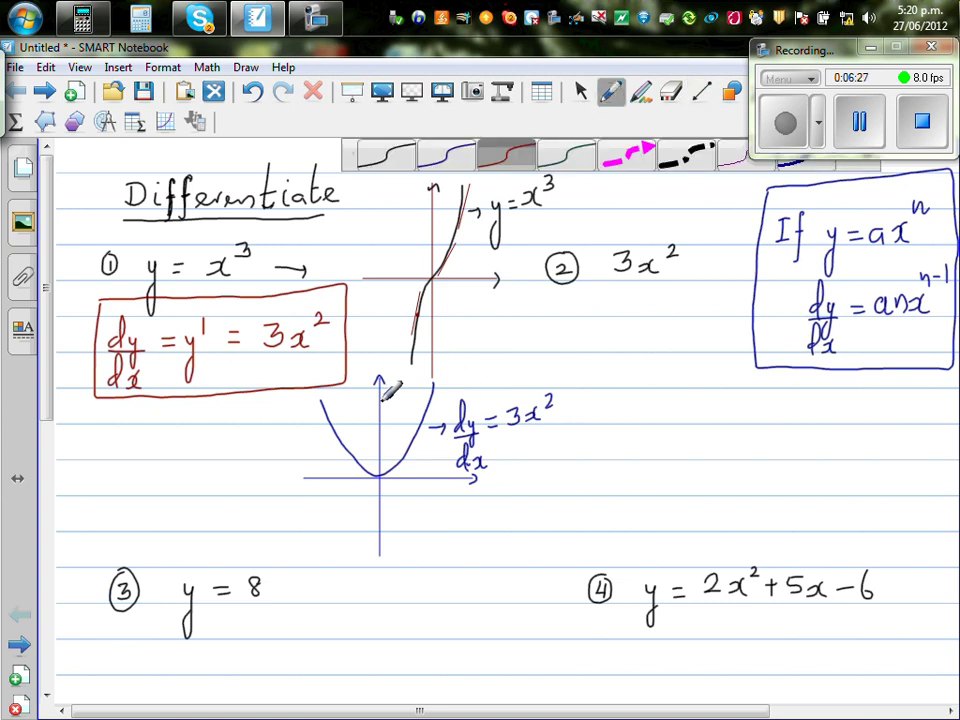
left_click_drag(317, 413, 330, 410)
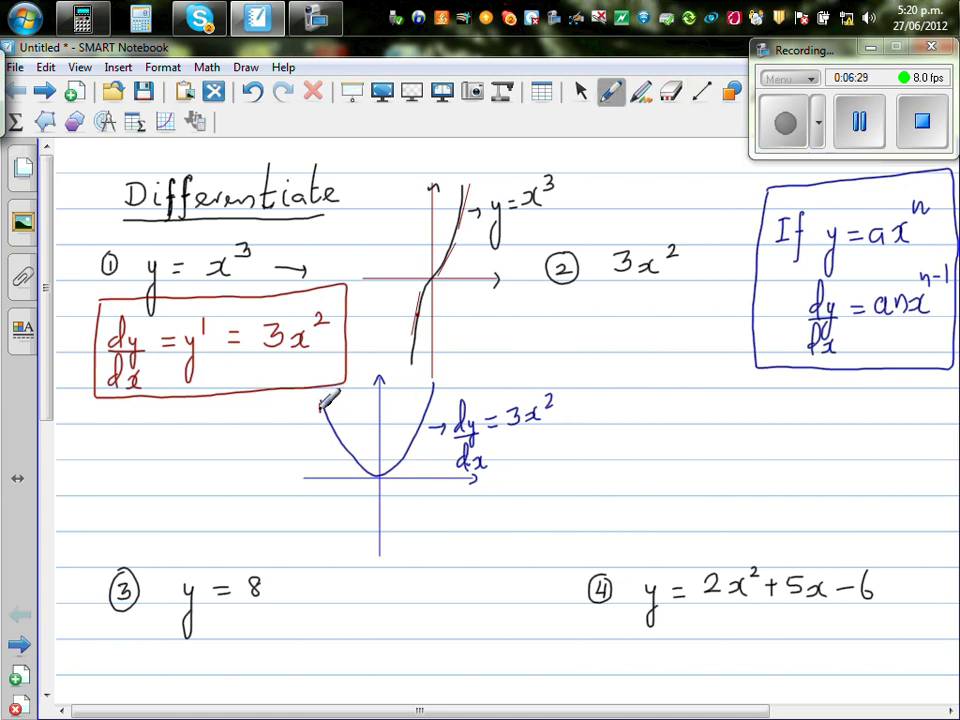
left_click_drag(428, 388, 438, 389)
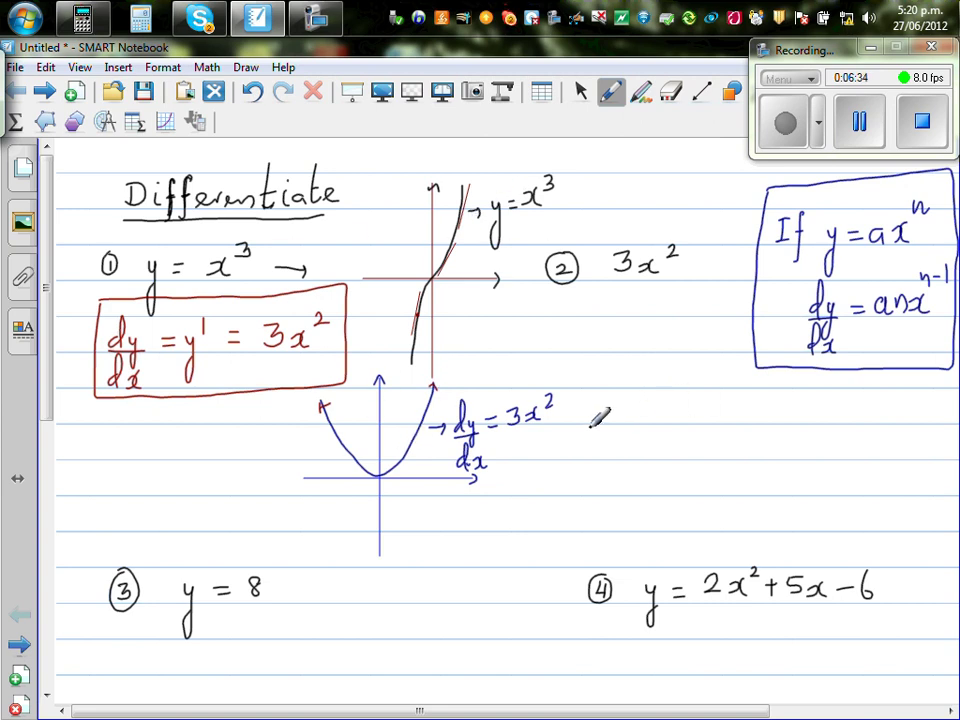
left_click(607, 96)
left_click(440, 160)
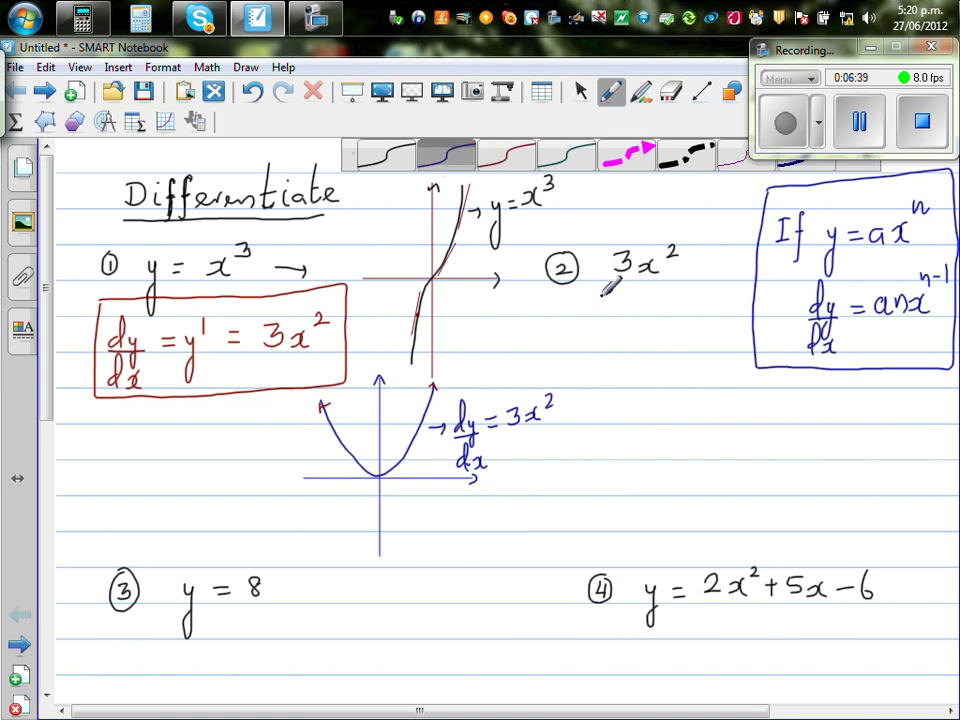
Write y = 3x² and begin dy/dx = under question 2.
mouse_move(599, 302)
left_mouse_down()
mouse_move(598, 347)
mouse_move(634, 298)
mouse_move(636, 309)
mouse_move(673, 302)
mouse_move(684, 312)
left_mouse_up()
left_click_drag(700, 295, 697, 311)
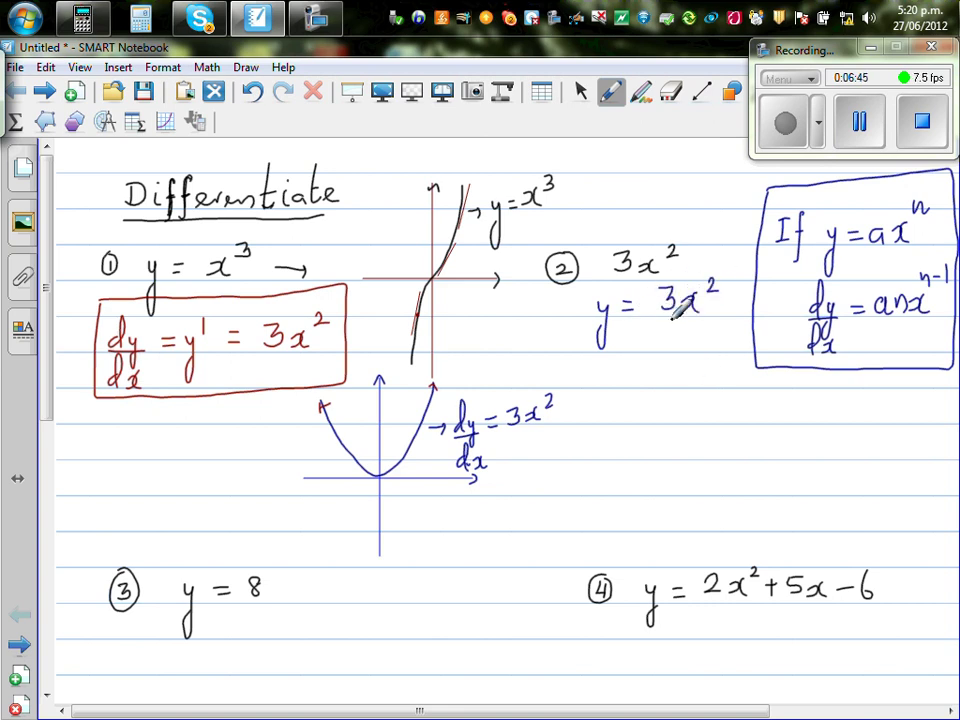
mouse_move(624, 384)
left_mouse_down()
mouse_move(633, 441)
mouse_move(631, 415)
mouse_move(643, 419)
mouse_move(618, 445)
mouse_move(629, 421)
mouse_move(637, 458)
left_mouse_up()
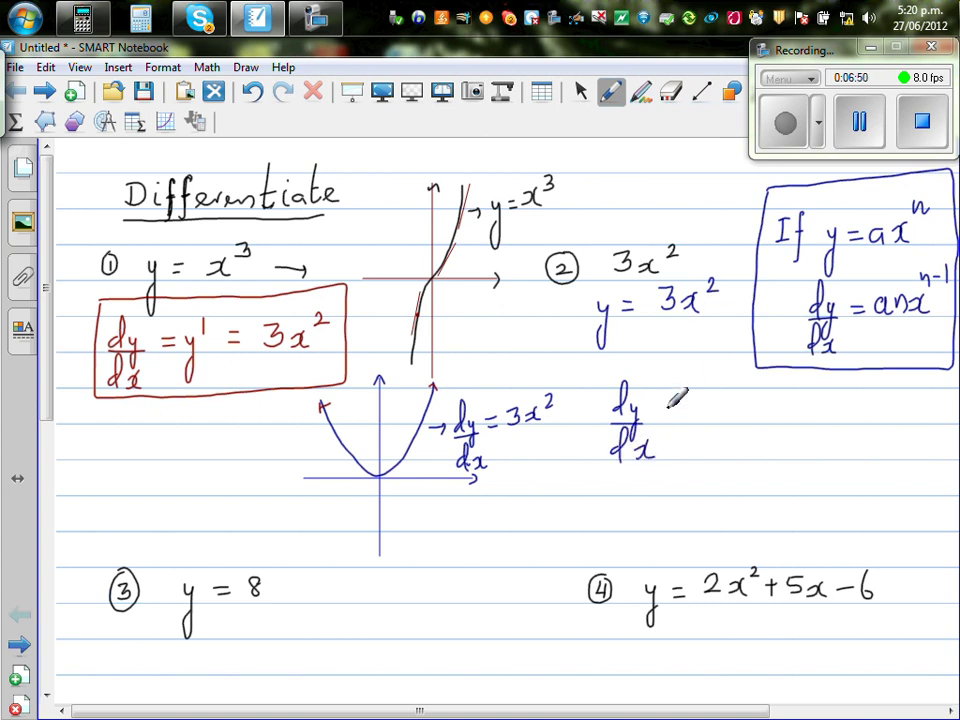
left_click_drag(666, 405, 680, 404)
Finish the working as 3×2×x^(2−1) = 6x.
mouse_move(666, 415)
left_mouse_down()
mouse_move(702, 414)
mouse_move(751, 404)
mouse_move(756, 417)
mouse_move(769, 408)
mouse_move(760, 417)
mouse_move(773, 417)
mouse_move(804, 403)
left_mouse_up()
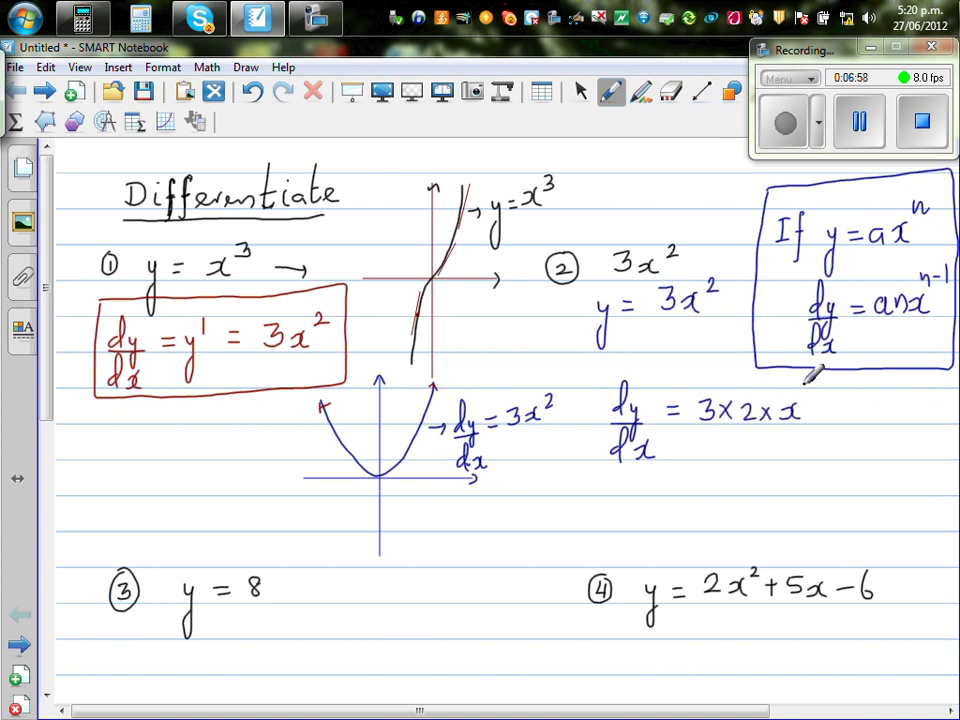
left_click_drag(801, 384, 870, 404)
left_click_drag(859, 412, 914, 417)
left_click_drag(45, 317, 40, 262)
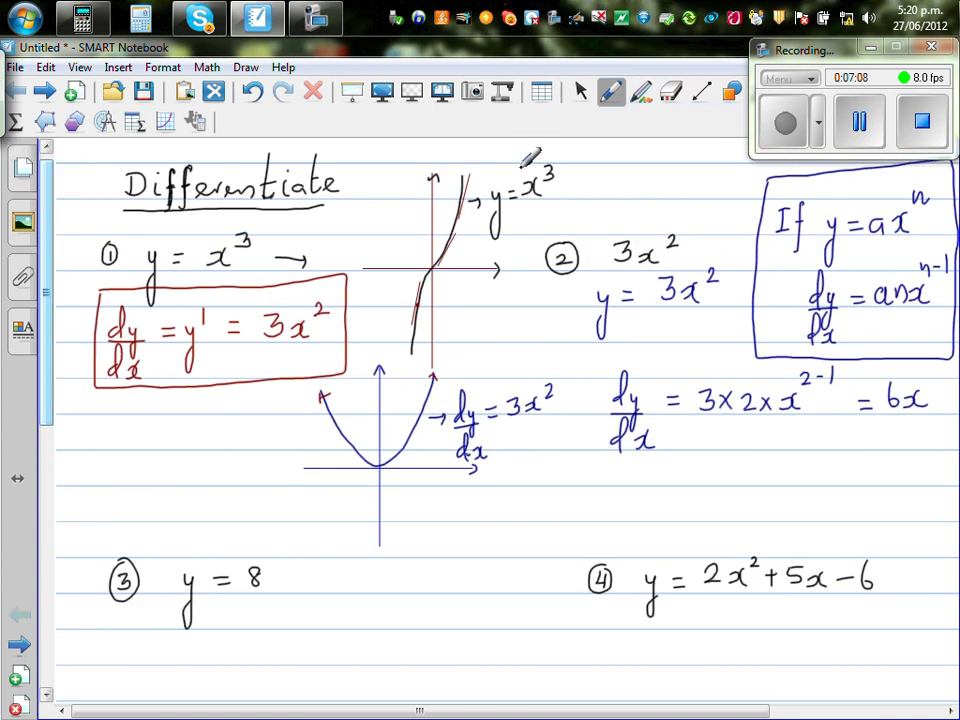
left_click(672, 92)
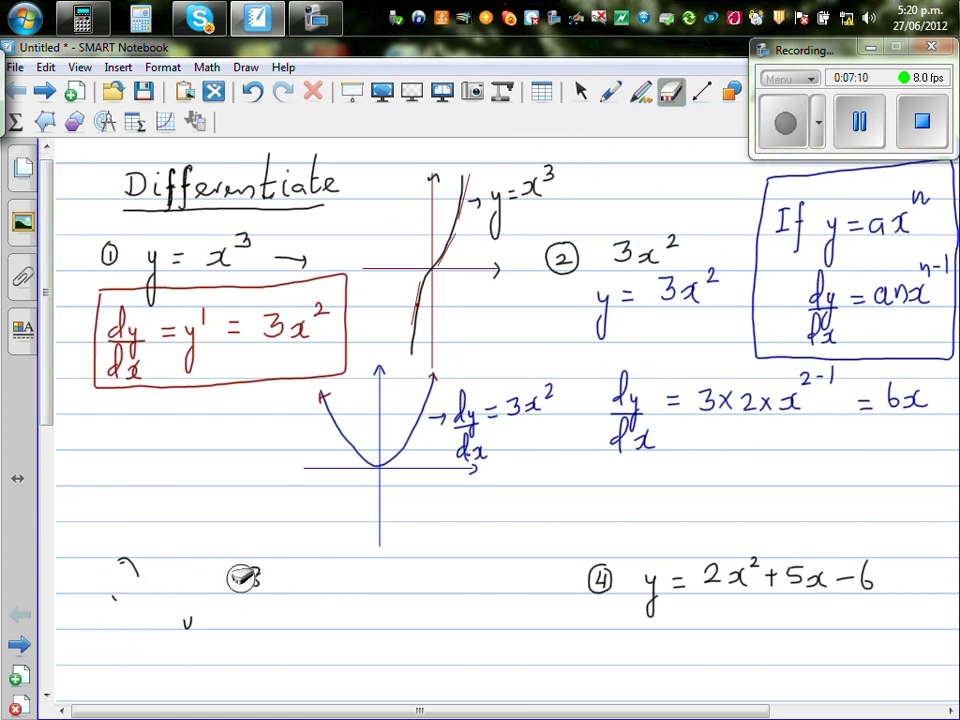